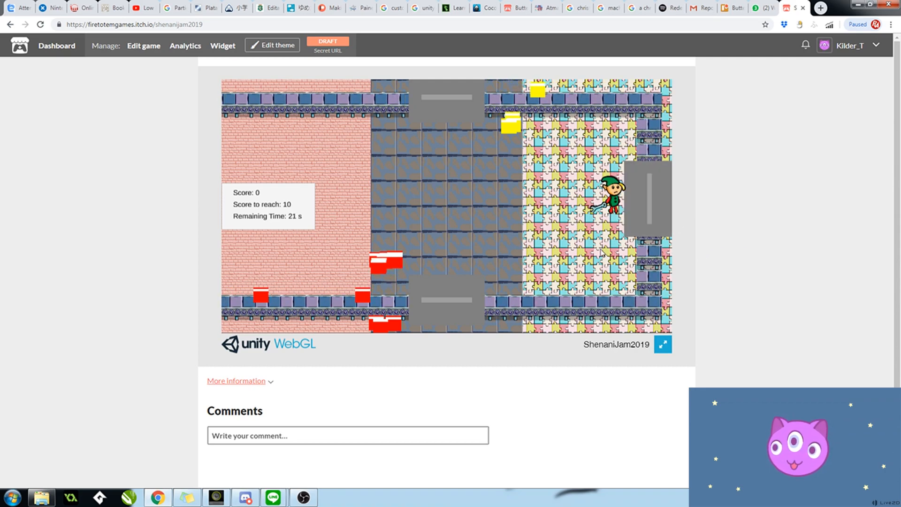
Step: Walk the elf left and down across the puzzle-tiled floor in the ShenaniJam2019 game
key("a")
key("s")
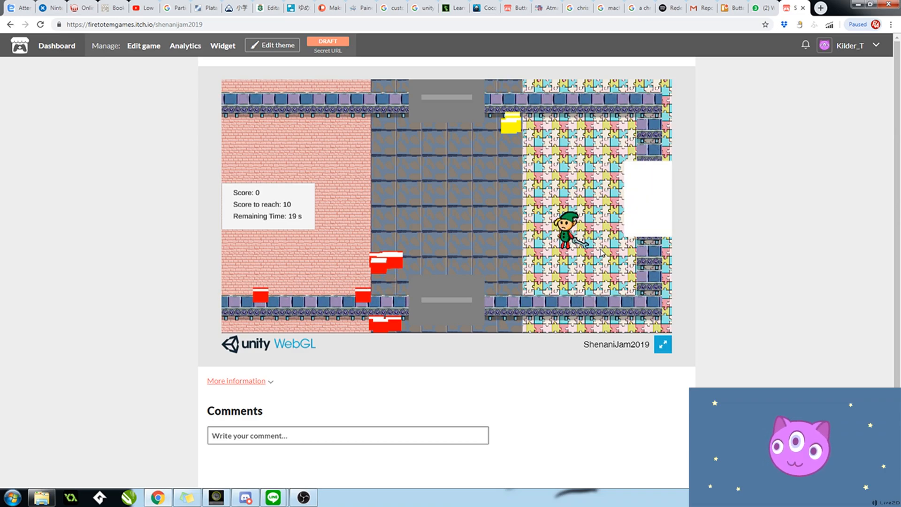
double_click(601, 254)
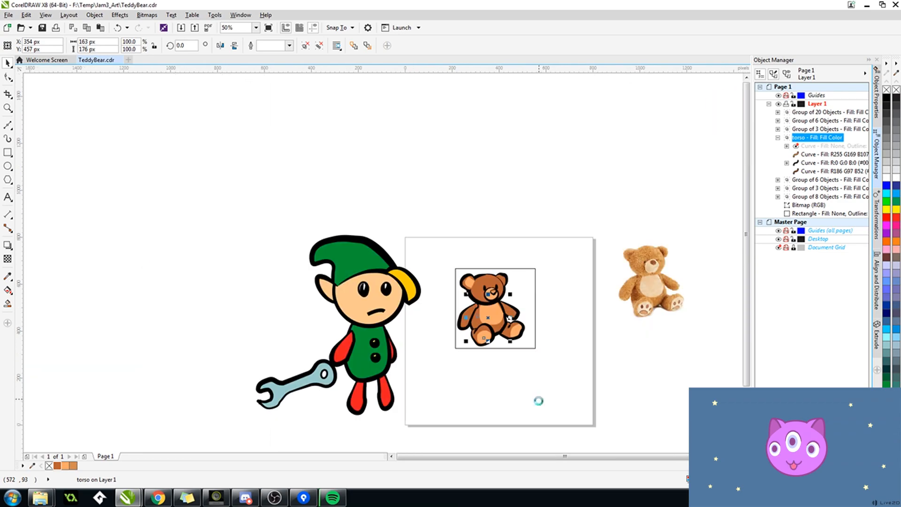
left_click(569, 313)
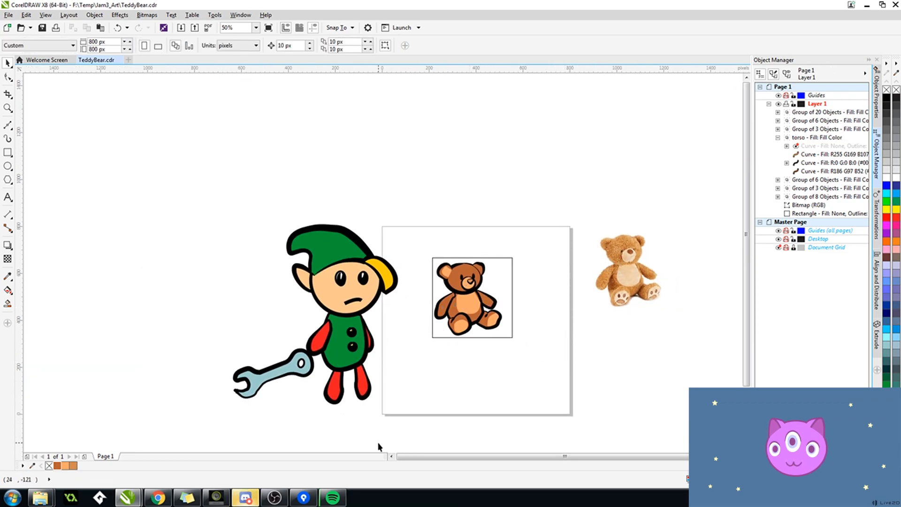
left_click(286, 501)
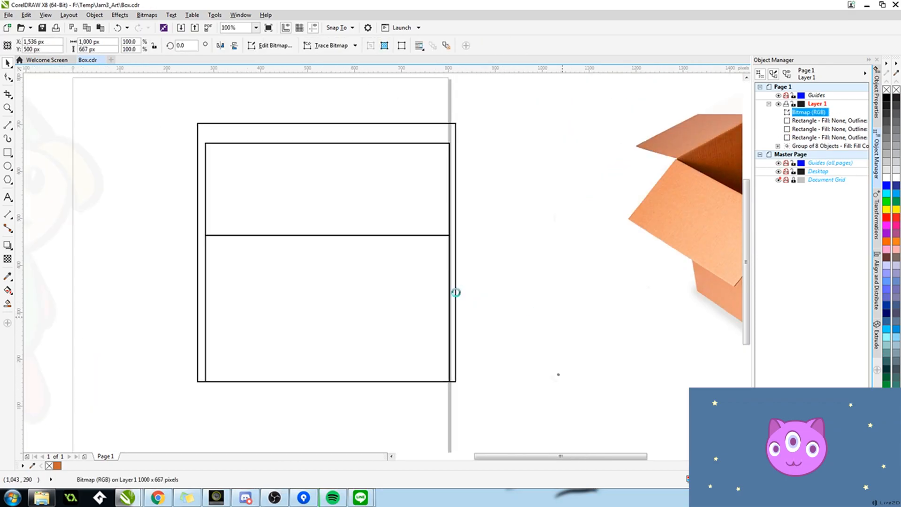
Step: Fill the lower box rectangle with the light peach colour sampled from the front flap of the cardboard box photo
double_click(729, 479)
left_click(302, 177)
left_click(419, 206)
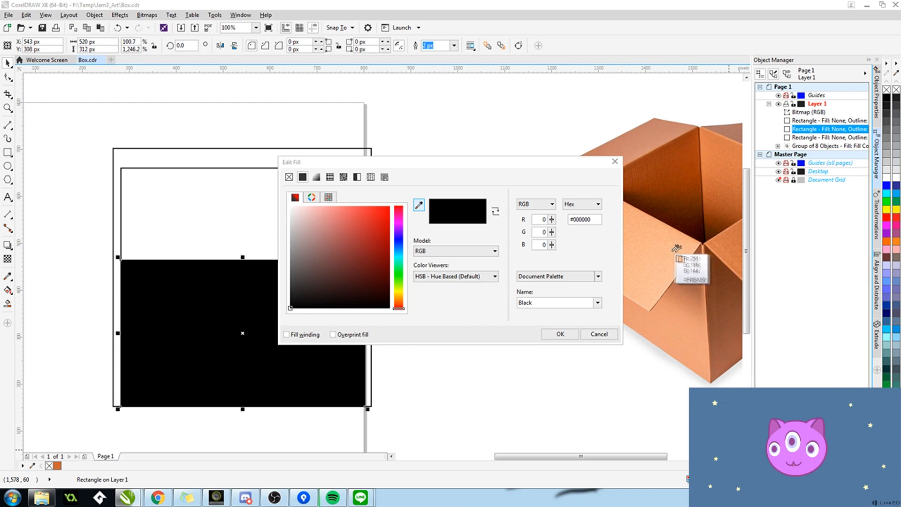
left_click(675, 247)
left_click(563, 335)
left_click(243, 260)
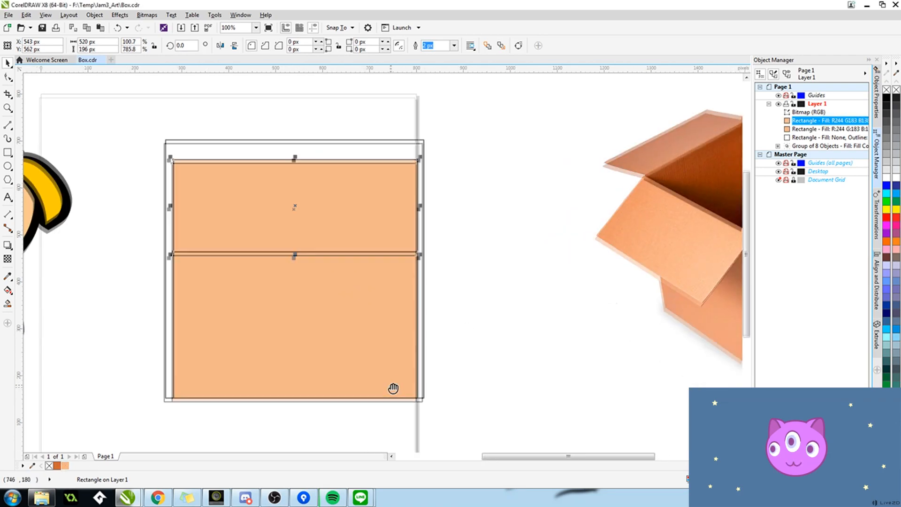
scroll(429, 276, "down", 2)
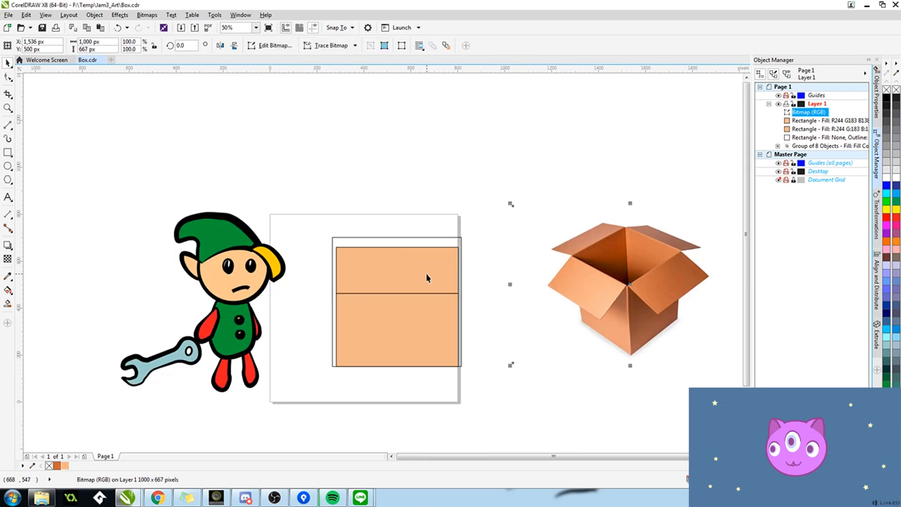
Step: Fill the upper box rectangle with the dark brown R170 G79 B35 sampled from the cardboard box photo
left_click(428, 276)
key("shift+F11")
left_click(634, 274)
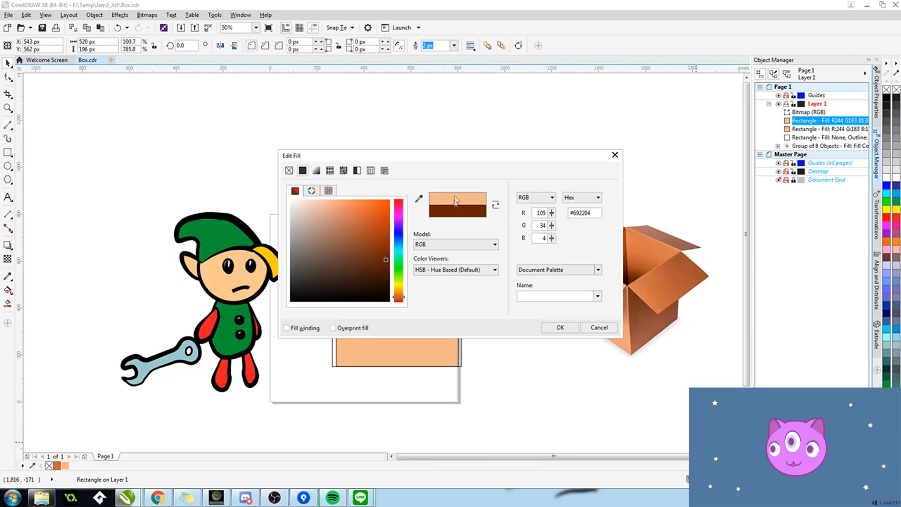
left_click(647, 267)
left_click(564, 328)
left_click(523, 316)
scroll(433, 274, "down", 2)
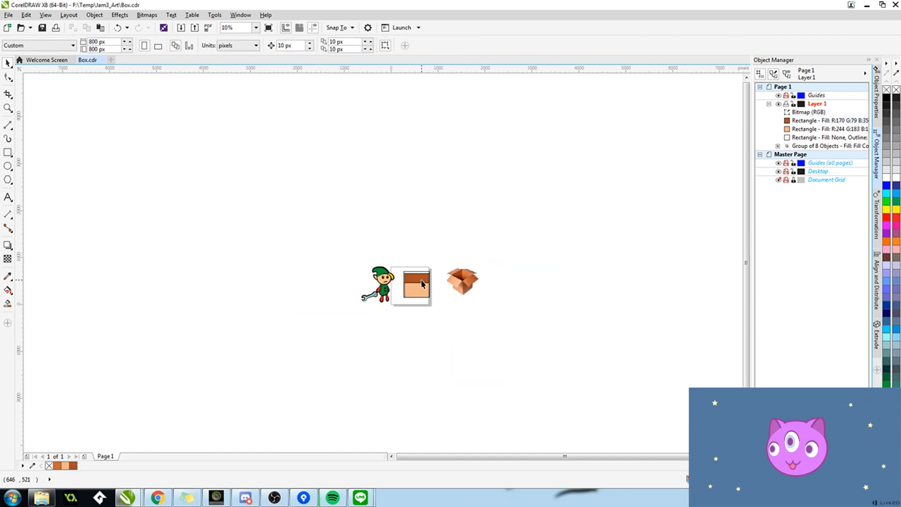
scroll(432, 275, "up", 3)
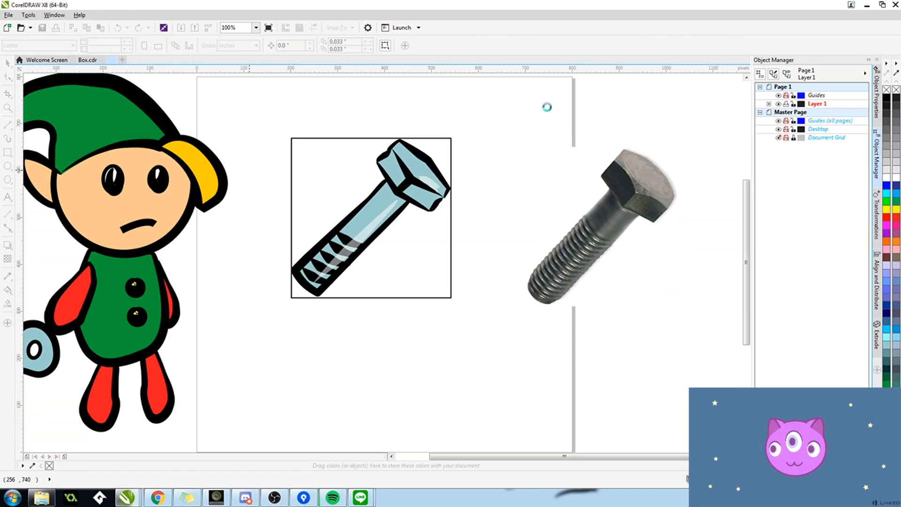
Step: Paste the grouped bolt drawing from Screw.cdr into Box.cdr and move it onto the lower peach rectangle
key("Tab")
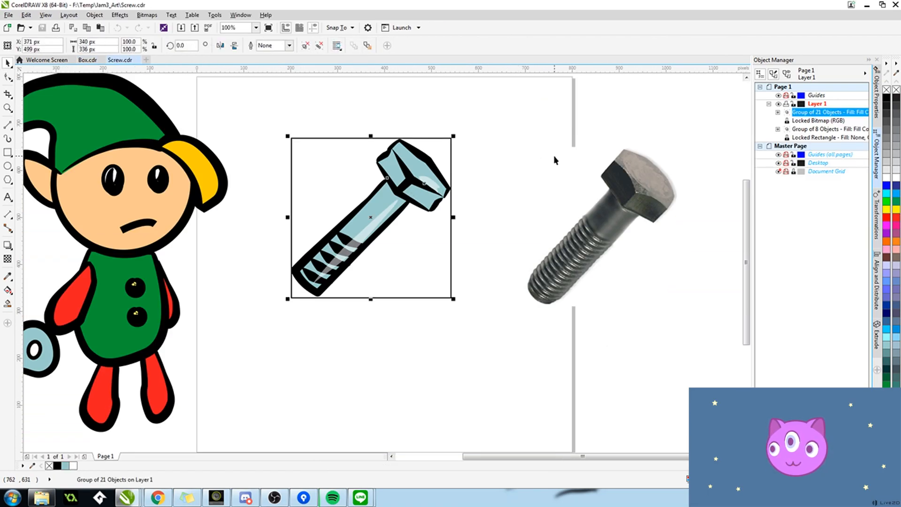
left_click(87, 61)
key("ctrl+v")
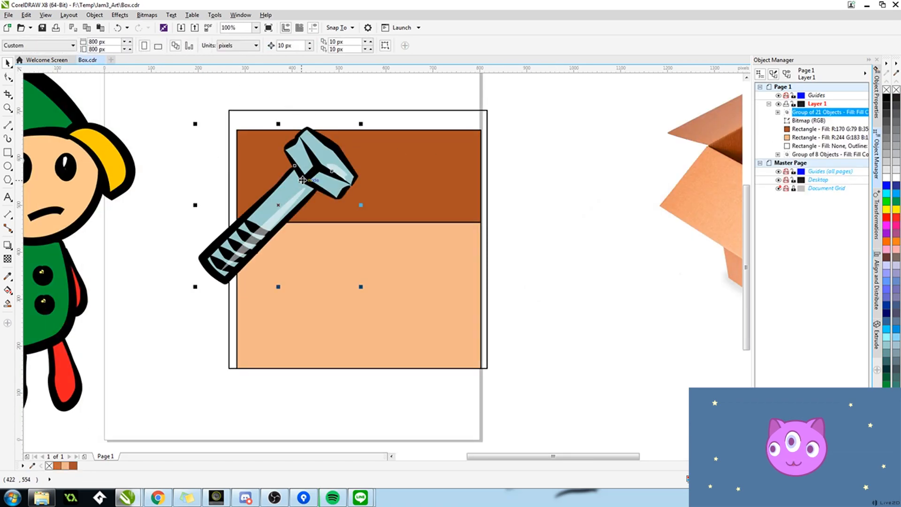
left_click_drag(280, 205, 359, 295)
key("F12")
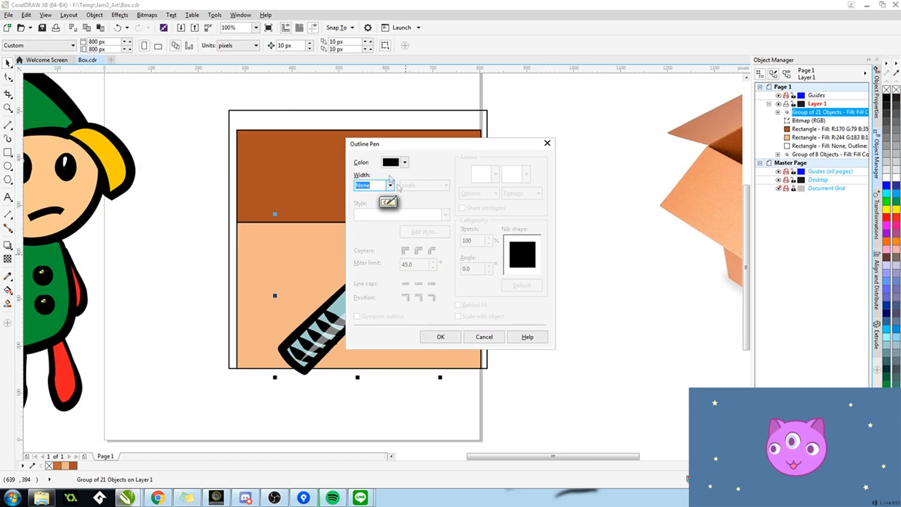
left_click(547, 143)
left_click(550, 243)
left_click(410, 236)
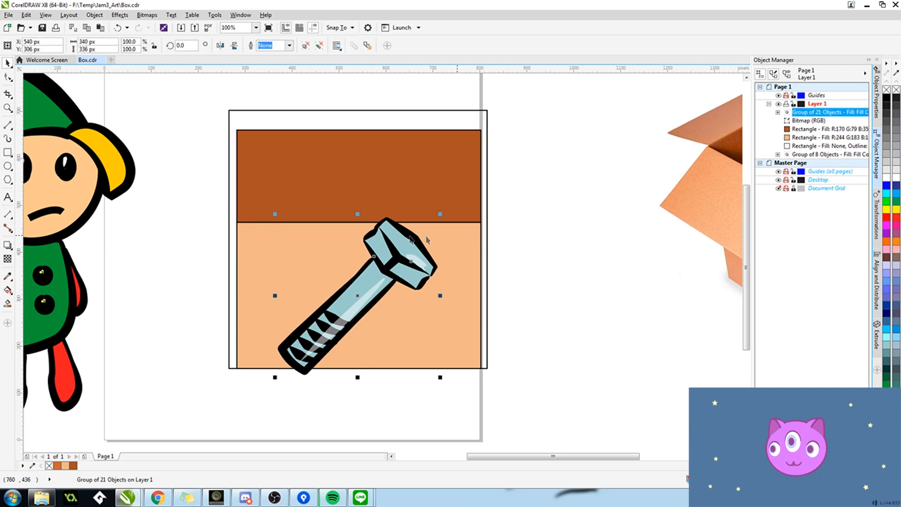
key("F12")
left_click(390, 185)
left_click(477, 337)
Step: Scale the pasted bolt down slightly from its upper-right corner
left_click_drag(441, 214, 423, 246)
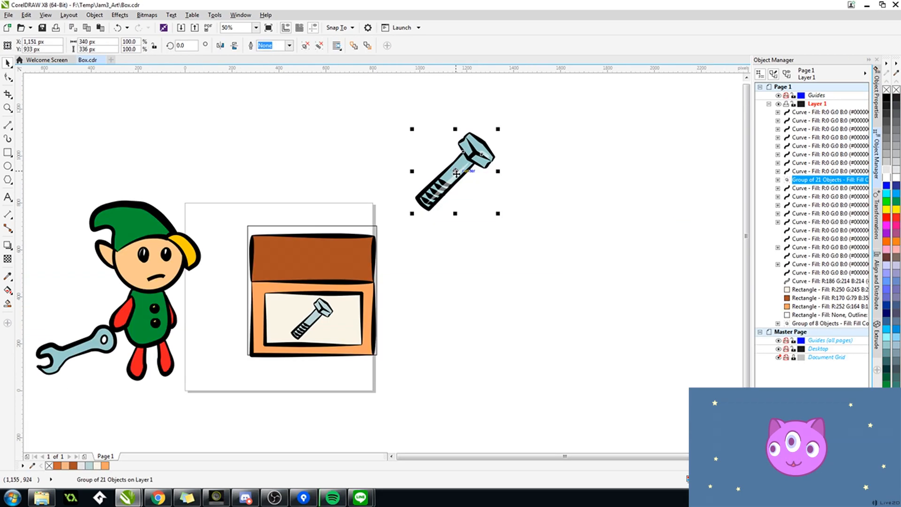
Step: Place the loose bolt group behind the dark brown rectangle in the stacking order and scale it proportionally to 50%
key("ctrl+z")
left_click_drag(818, 181, 817, 302)
type("50")
key("Return")
left_click_drag(138, 41, 92, 41)
key("ctrl+z")
left_click(154, 46)
type("50")
key("Return")
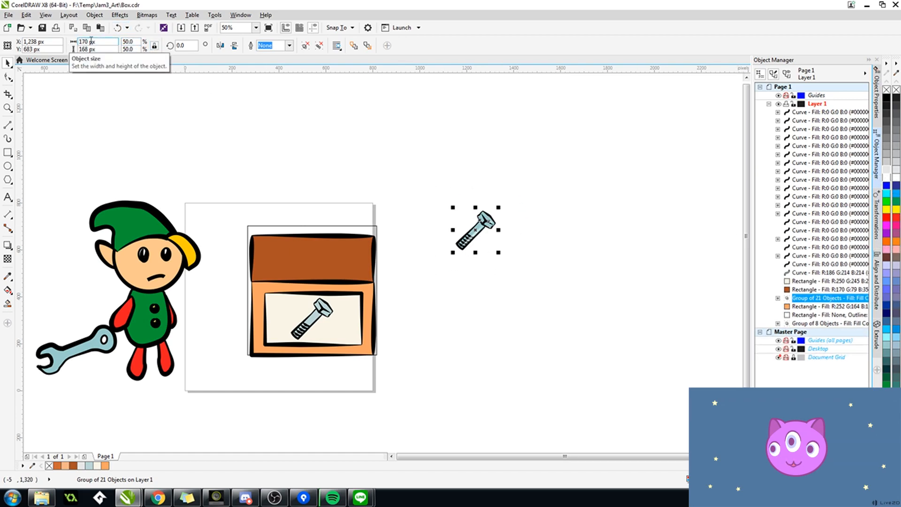
Step: Move the small bolt onto the box's right edge and bring it to the front of all objects on Layer 1
left_click_drag(365, 274, 364, 265)
scroll(365, 265, "up", 2)
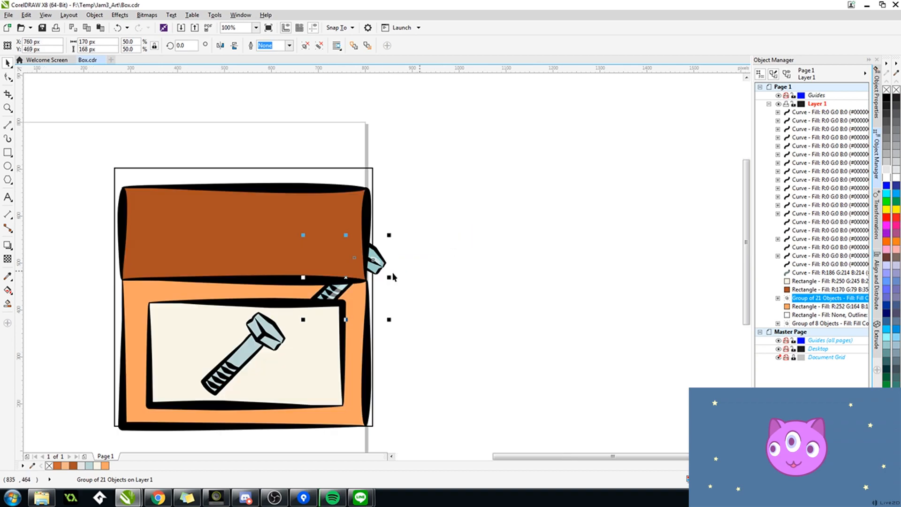
left_click_drag(799, 300, 807, 113)
Step: Try to group the curves and rectangles that make up the box drawing, then undo the grouping
left_click(807, 306)
key("ctrl+z")
left_click(808, 290, "ctrl")
left_click(807, 281)
key("Escape")
left_click(261, 301)
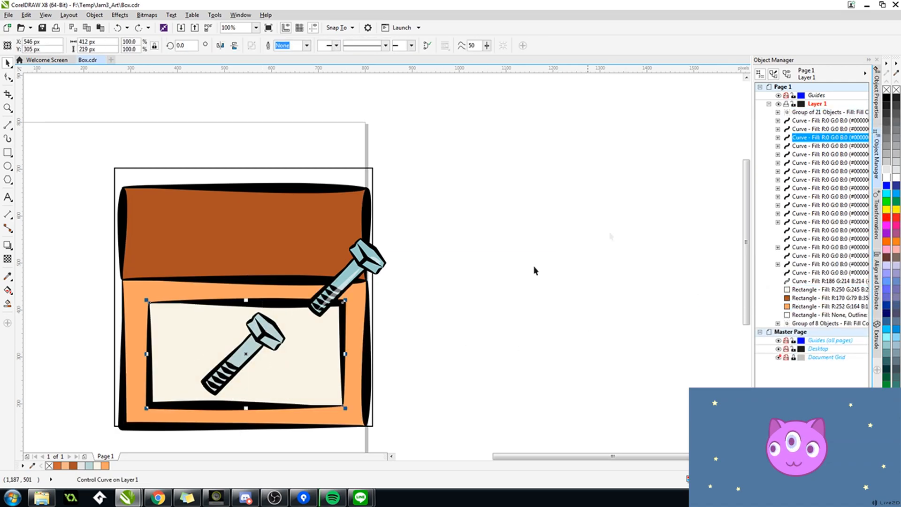
left_click(809, 138, "ctrl")
left_click(815, 289, "ctrl")
left_click(815, 282, "ctrl")
key("ctrl+g")
key("ctrl+z")
left_click(807, 277)
Step: Move the small bolt clear of the box, group the pieces of the lower front, and select the upper back's pieces
left_click_drag(368, 265, 592, 204)
left_click_drag(405, 288, 100, 427)
key("ctrl+g")
left_click_drag(424, 132, 99, 261)
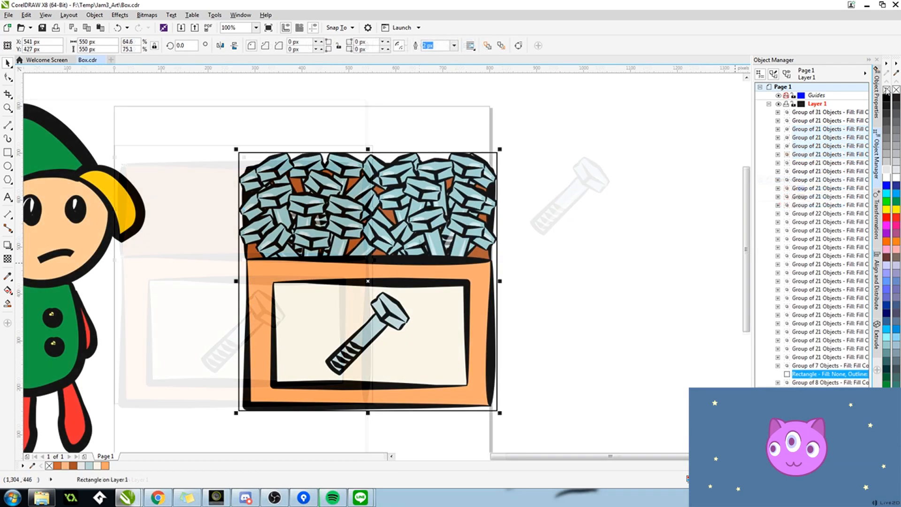
Step: Remove the outline from the square frame around the box of bolts and open the export of the whole selected drawing
right_click(887, 90)
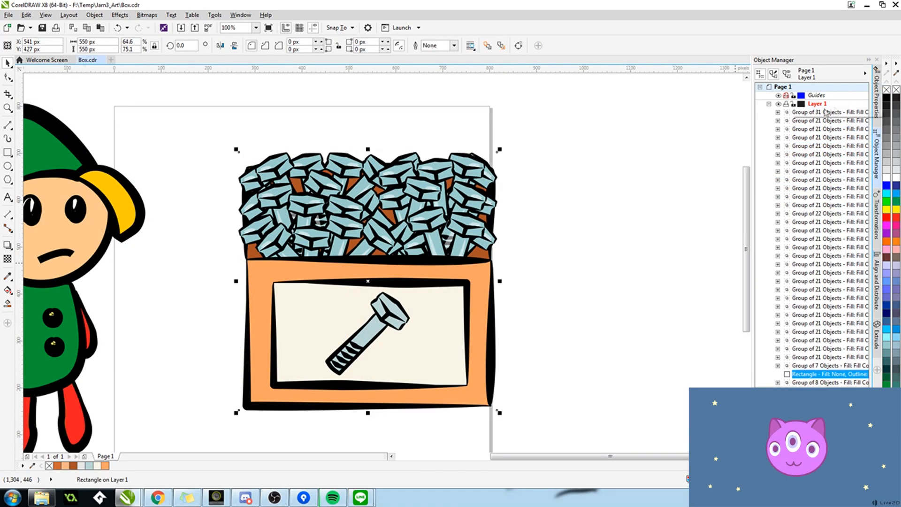
left_click(629, 147)
left_click_drag(416, 237, 180, 436)
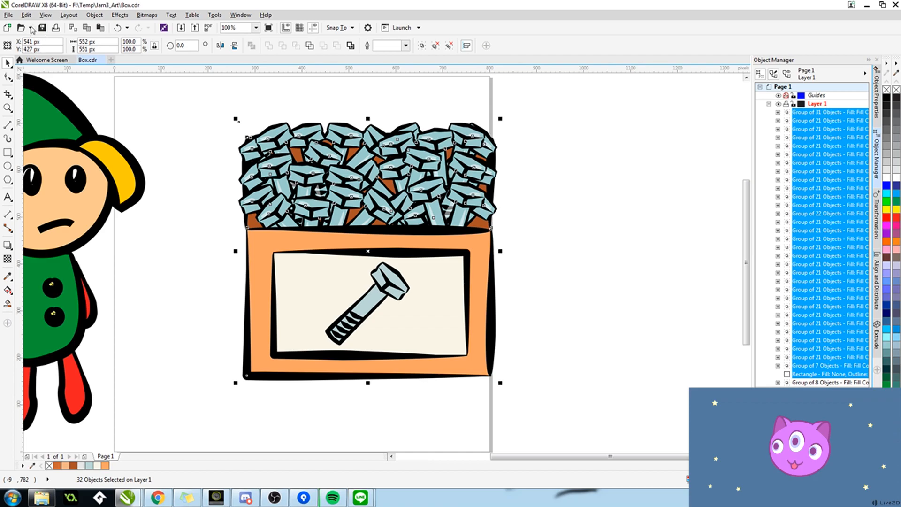
left_click(8, 14)
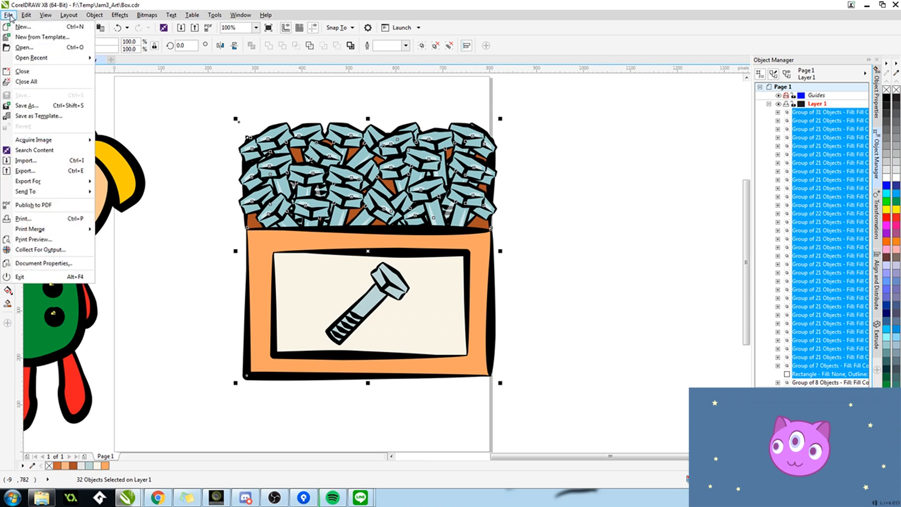
left_click(40, 174)
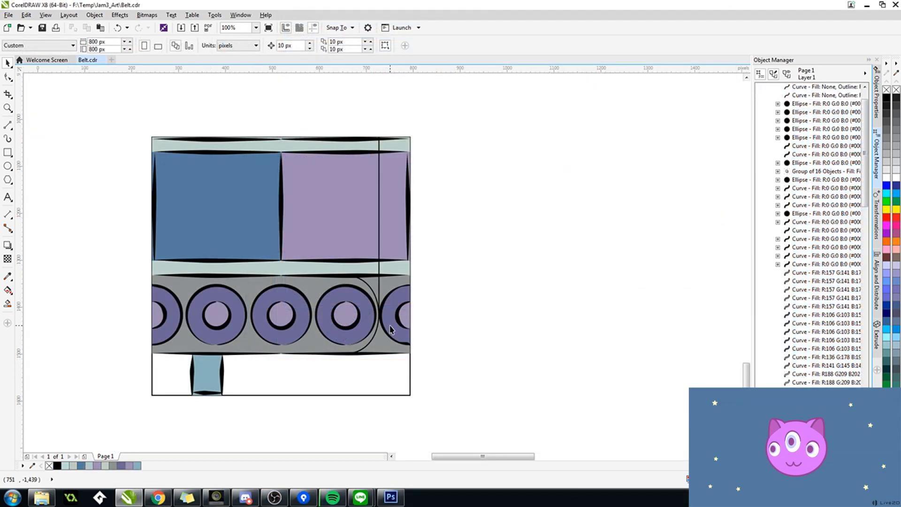
Step: Move the half wheel from the belt's right end to its left end at X 209 px, completing the leftmost wheel
left_click(392, 330)
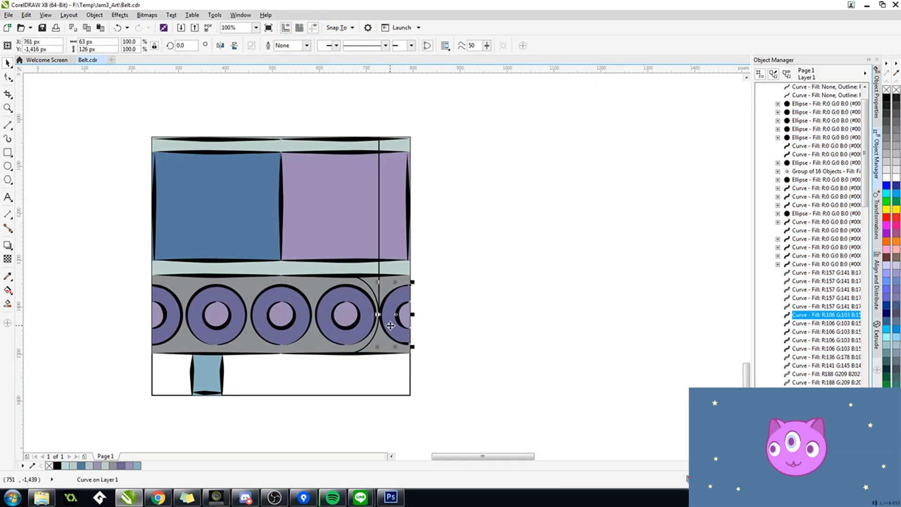
left_click_drag(464, 272, 375, 370)
left_click_drag(152, 318, 151, 316)
scroll(151, 315, "up", 4)
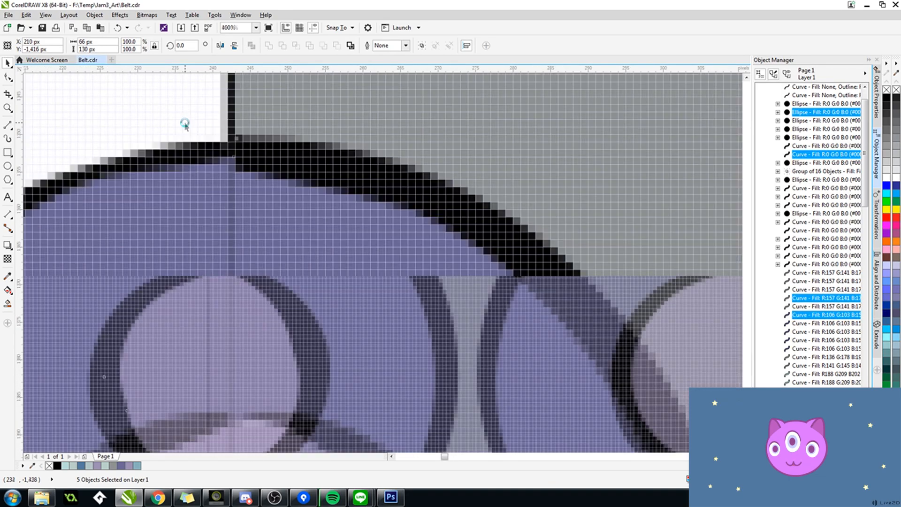
scroll(187, 137, "down", 2)
scroll(186, 222, "up", 3)
scroll(190, 137, "down", 4)
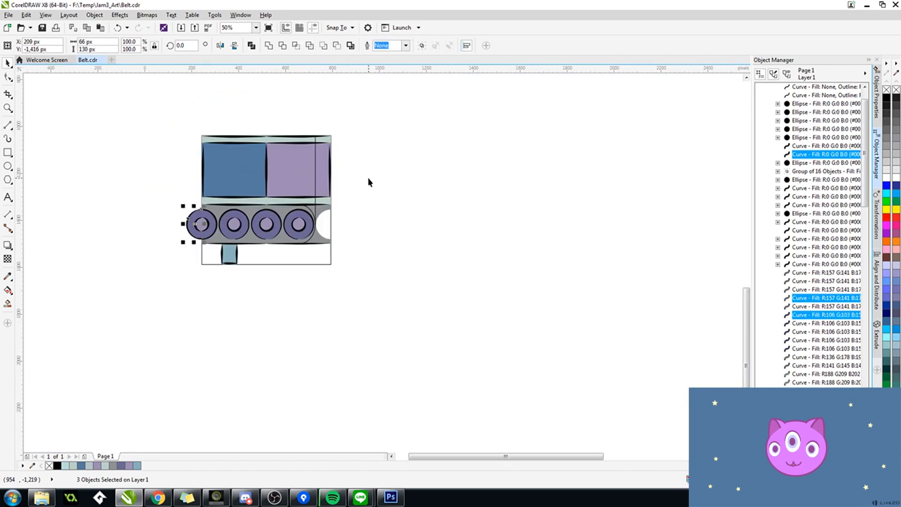
Step: Select all belt pieces without the square frame and shift them right to X 551 px, aligning the leftmost wheel with the frame's edge
left_click(369, 182)
left_click_drag(172, 279, 172, 279)
scroll(319, 202, "up", 3)
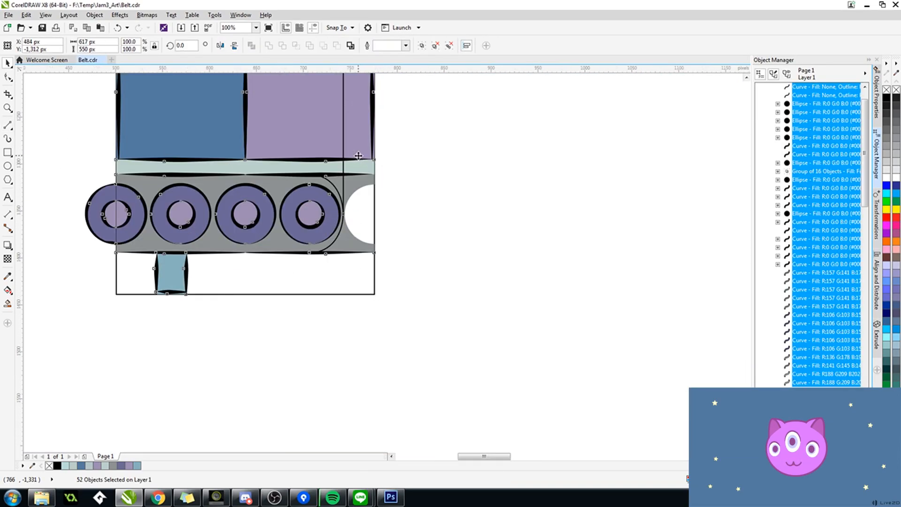
left_click_drag(391, 181, 392, 181)
scroll(409, 201, "down", 1)
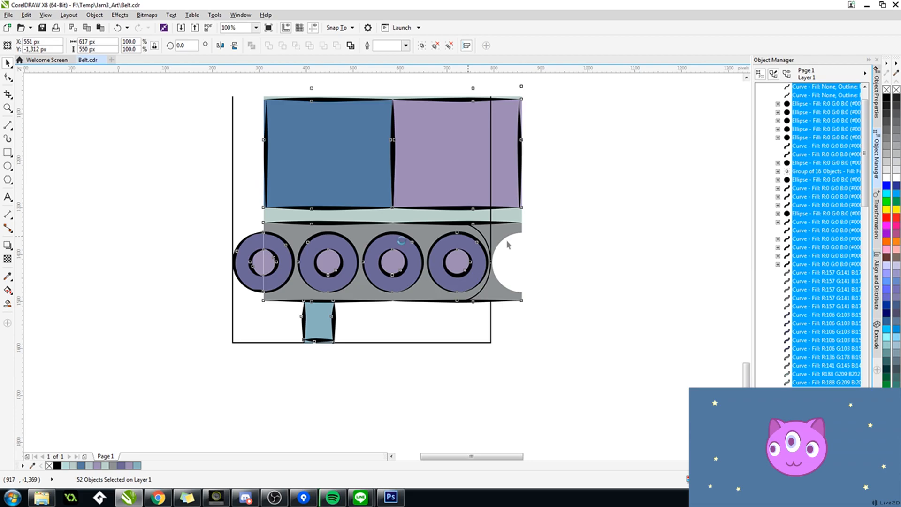
scroll(246, 241, "up", 3)
left_click(249, 235)
scroll(348, 209, "up", 1)
scroll(147, 215, "down", 4)
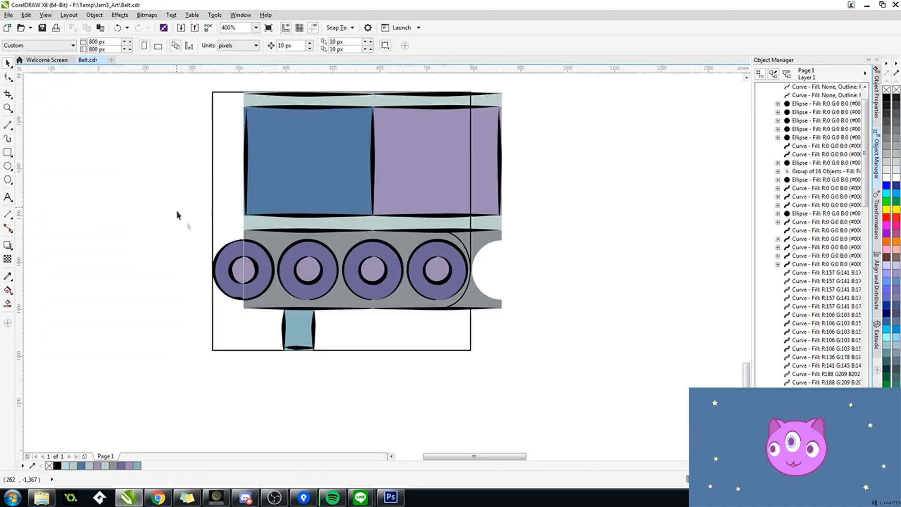
Step: Nudge the outer half of the leftmost wheel to X 275 px so it lines up with its other half
left_click_drag(172, 195, 254, 319)
scroll(237, 218, "up", 4)
scroll(236, 217, "down", 4)
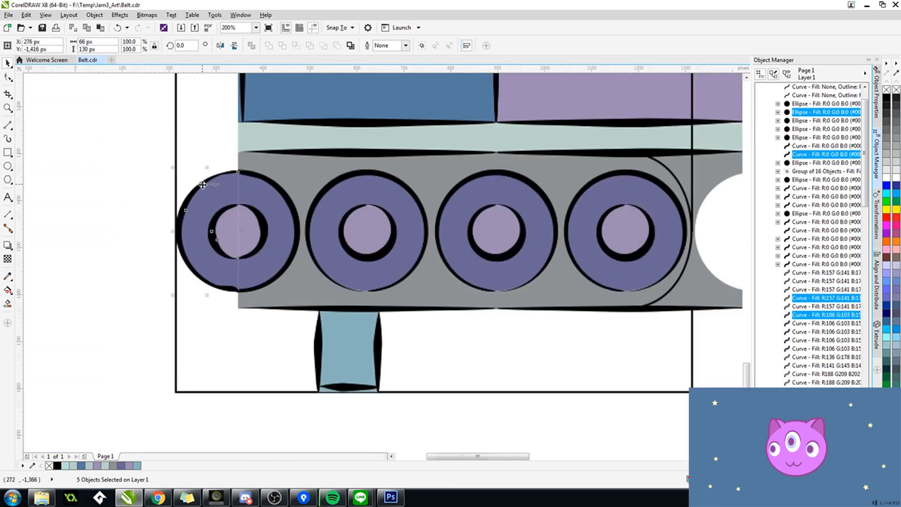
scroll(202, 188, "up", 3)
scroll(329, 216, "up", 1)
scroll(281, 219, "down", 3)
scroll(270, 254, "up", 2)
scroll(319, 230, "down", 3)
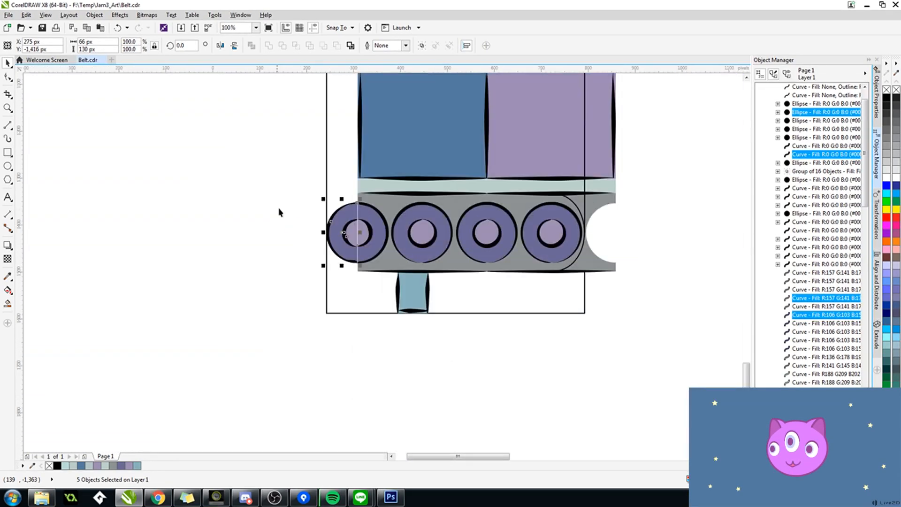
left_click(280, 211)
Step: Delete the surplus nodes around the wheel cutout at the right end of the grey side panel with the Shape tool
left_click_drag(605, 182, 368, 189)
scroll(367, 192, "up", 1)
left_click(343, 217)
left_click(12, 81)
left_click(33, 76)
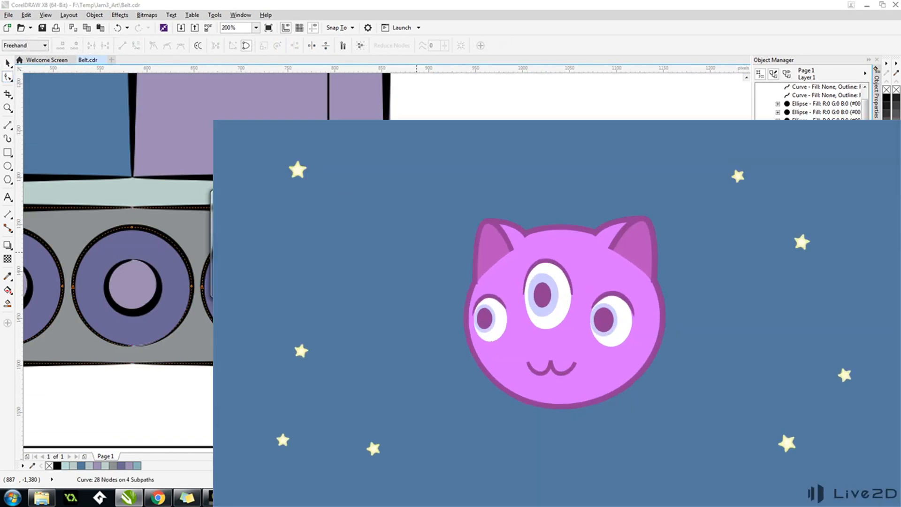
scroll(371, 225, "up", 1)
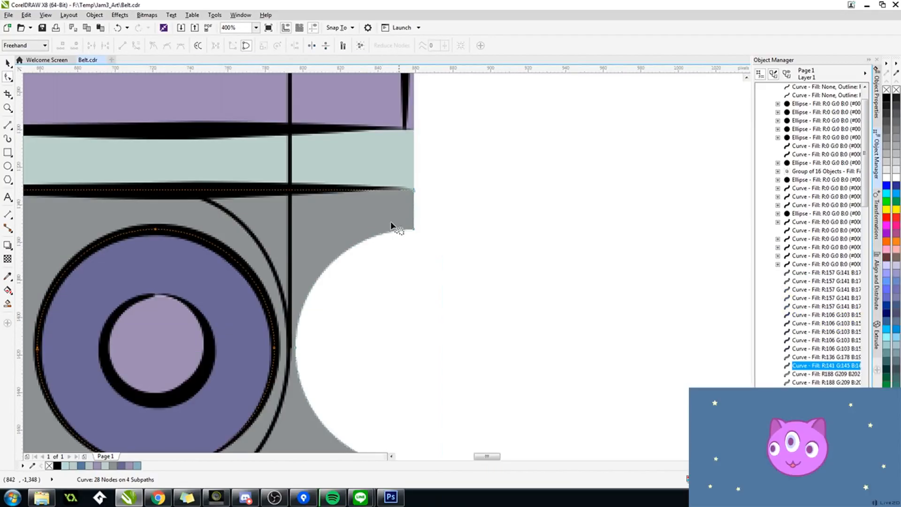
double_click(414, 229)
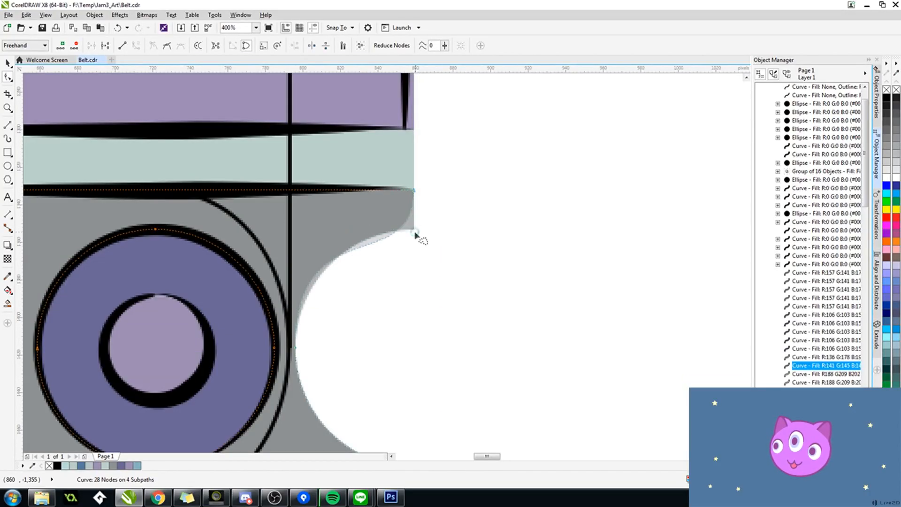
scroll(408, 342, "down", 3)
double_click(407, 354)
double_click(415, 390)
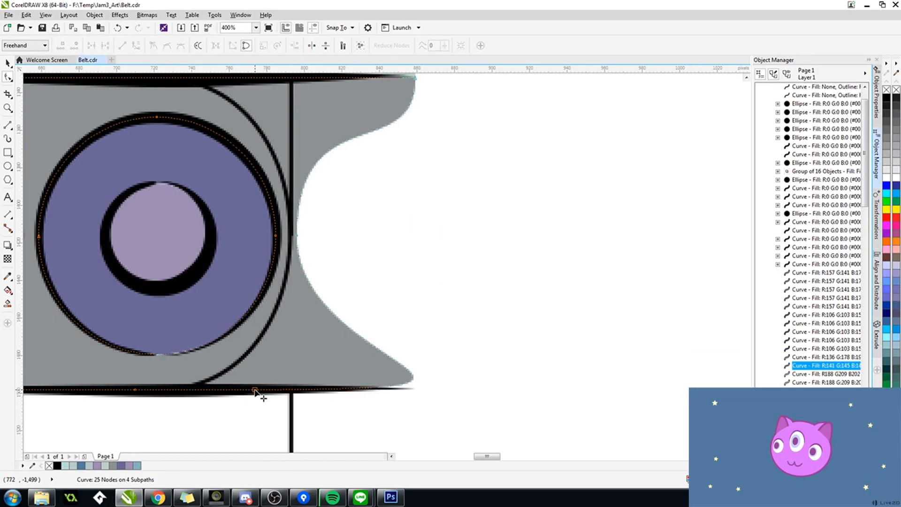
double_click(146, 388)
Step: Reshape the lower-right corner of the grey side panel with its curve handles so it follows the rounded outline
left_click_drag(133, 390, 513, 393)
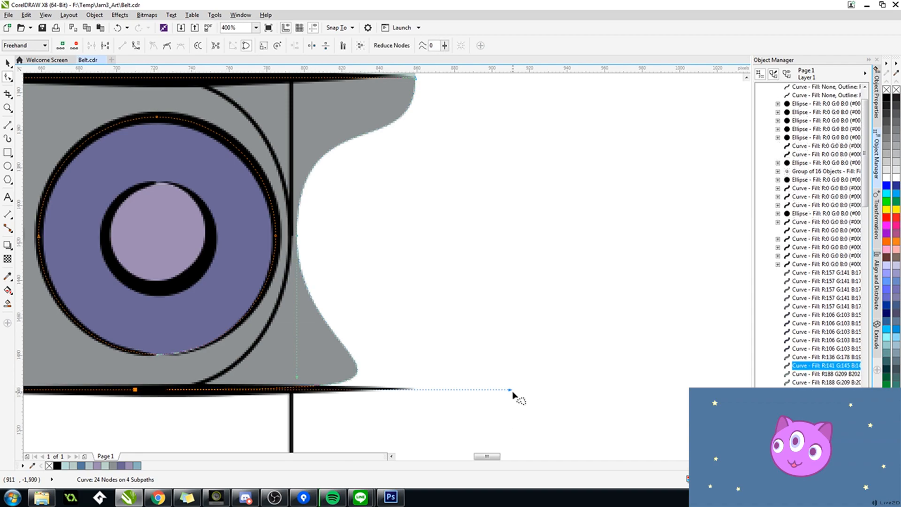
left_click_drag(190, 390, 197, 388)
left_click(297, 241)
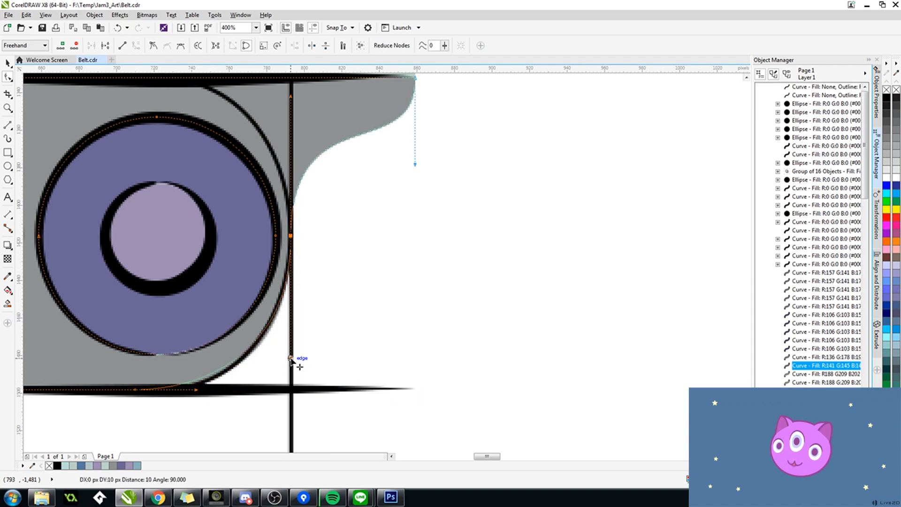
left_click_drag(196, 390, 231, 389)
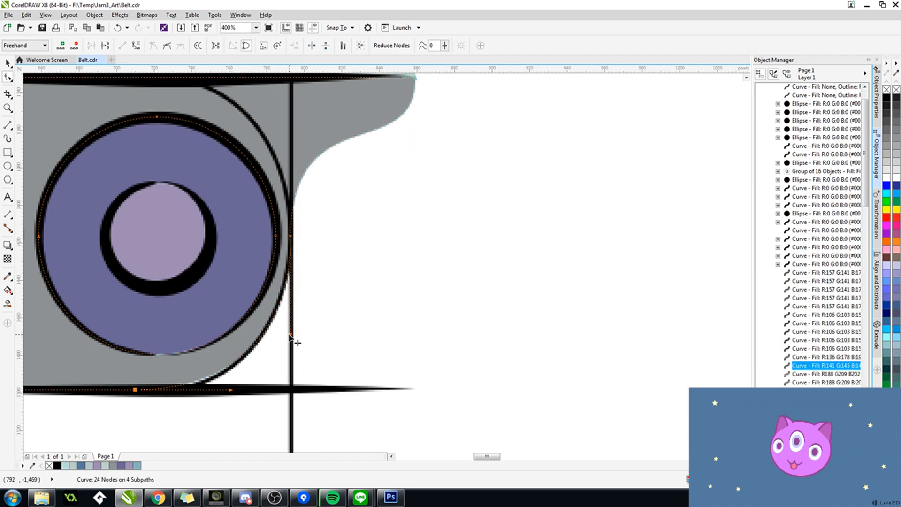
left_click_drag(244, 390, 262, 389)
left_click_drag(291, 328, 290, 296)
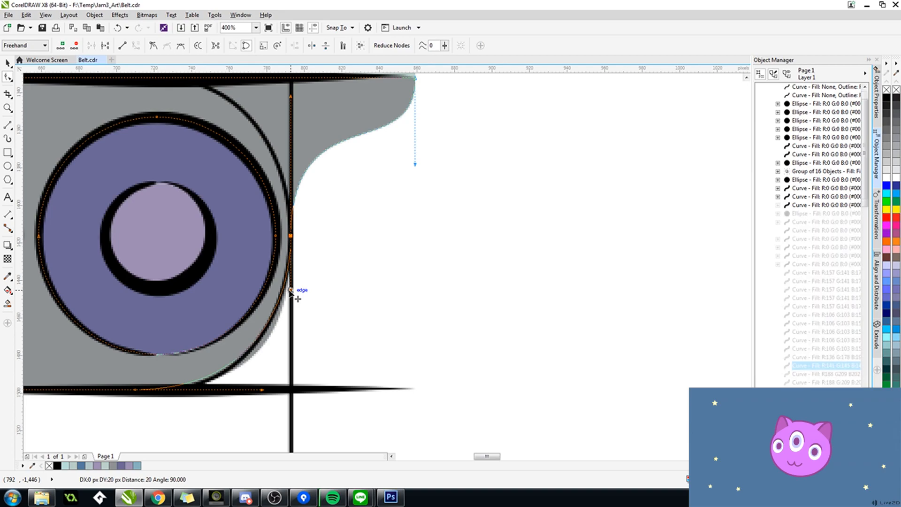
left_click_drag(263, 389, 415, 398)
left_click(268, 386, "shift")
left_click_drag(347, 304, 423, 399)
Step: Adjust the curve at the grey side panel's upper-right corner so it follows the rounded outline
left_click_drag(492, 176, 440, 215)
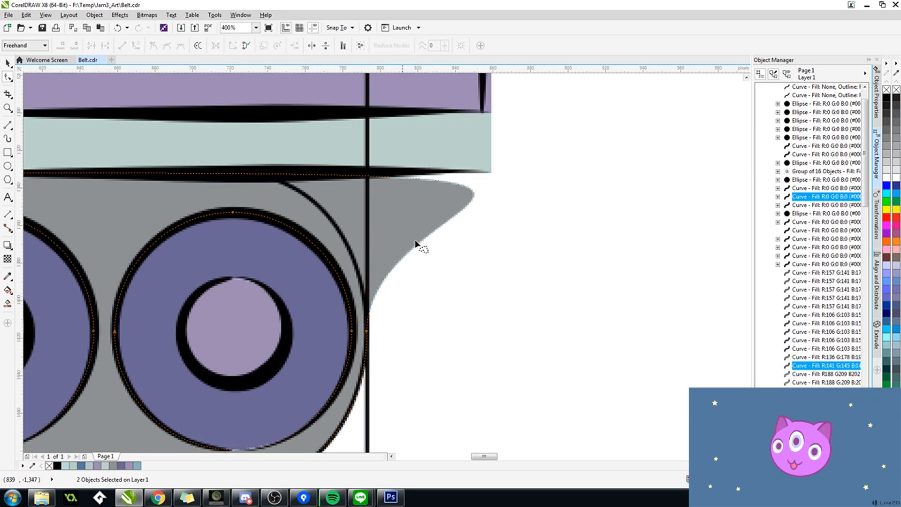
scroll(335, 222, "down", 1)
scroll(303, 207, "up", 1)
left_click_drag(135, 207, 390, 208)
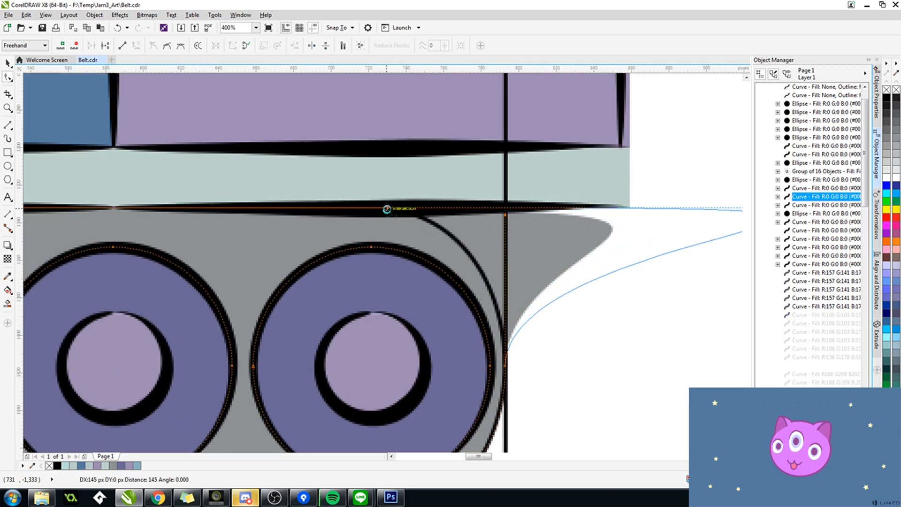
Step: Switch to Photoshop and open the Belt_Ending_H PDF there
scroll(469, 240, "down", 2)
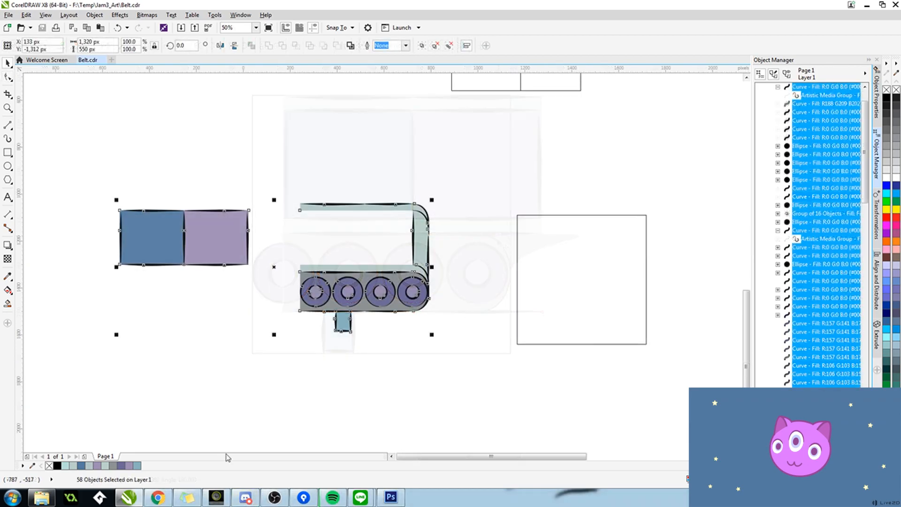
left_click(39, 504)
left_click_drag(316, 216, 343, 206)
left_click(548, 291)
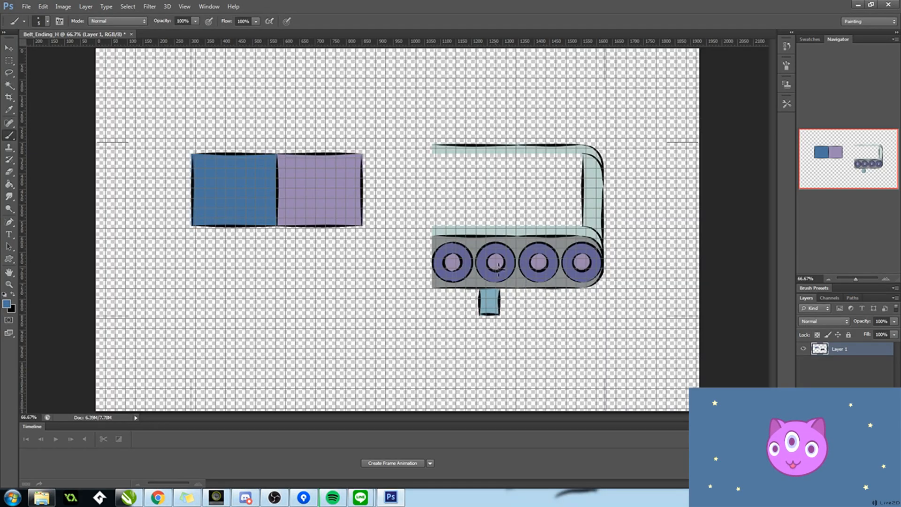
Step: Create a 550 × 550 px document at 72 pixels/inch and replace its white background with an empty transparent layer
left_click(25, 6)
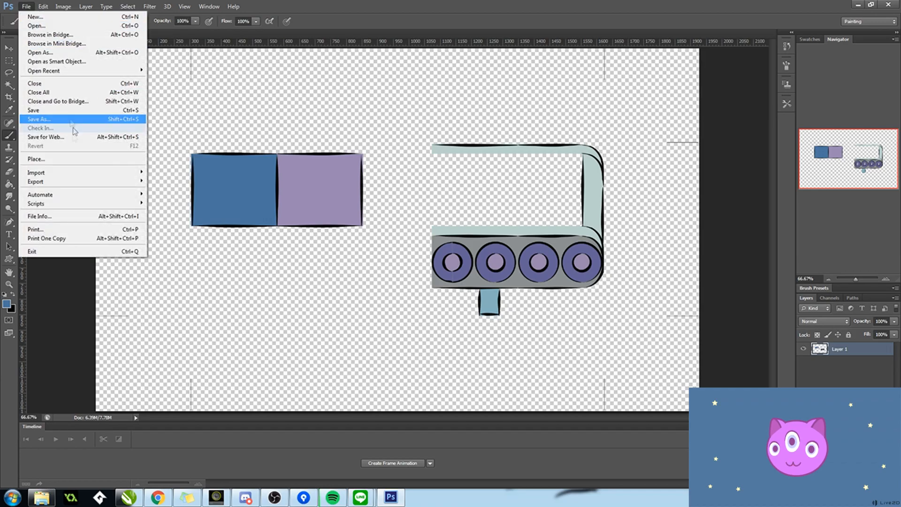
left_click(35, 16)
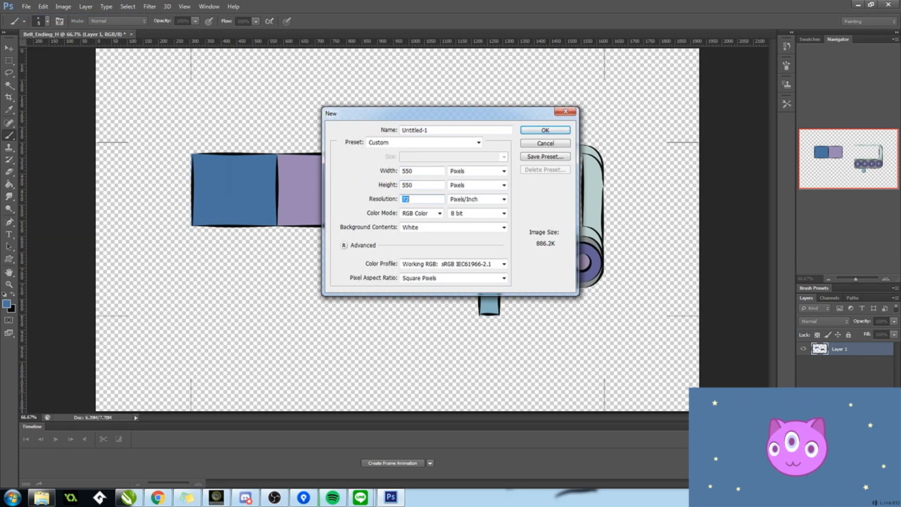
key("Return")
double_click(862, 356)
key("Return")
left_click(876, 484)
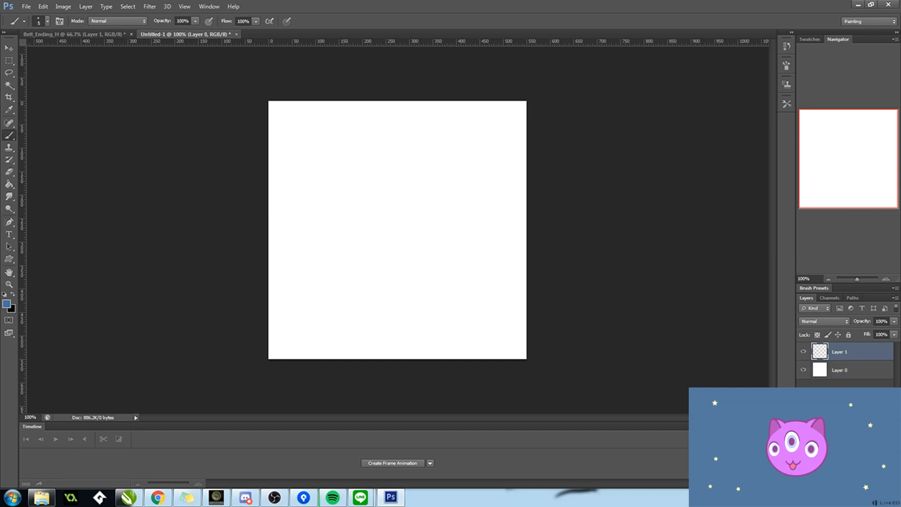
left_click(859, 370)
key("Delete")
Step: Copy the blue and purple panels from Belt_Ending_H into the new 550 px document
left_click(78, 34)
left_click(9, 61)
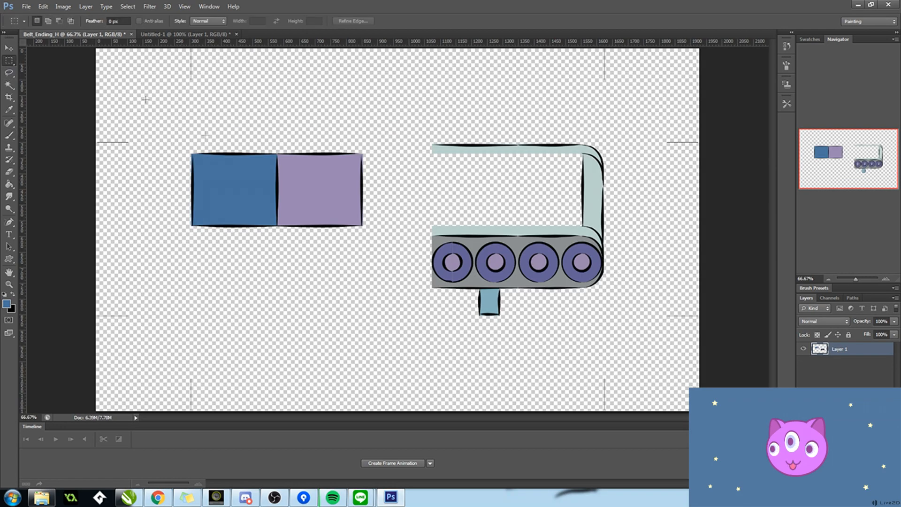
left_click_drag(376, 270, 376, 270)
key("ctrl+c")
left_click(207, 34)
key("ctrl+v")
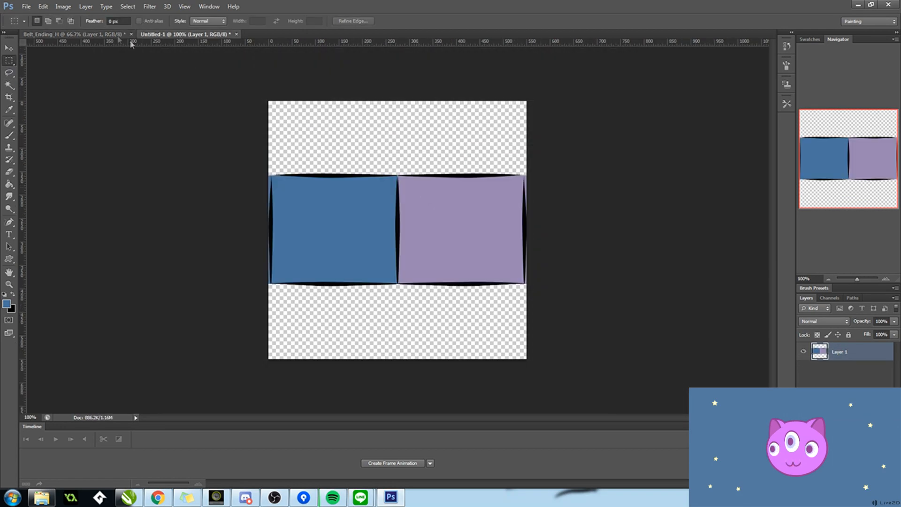
Step: Copy the belt frame with its wheels and leg from Belt_Ending_H into the new document as a separate layer
left_click(111, 34)
mouse_move(418, 121)
left_mouse_down()
mouse_move(627, 346)
mouse_move(618, 347)
left_mouse_up()
key("ctrl+c")
left_click(187, 35)
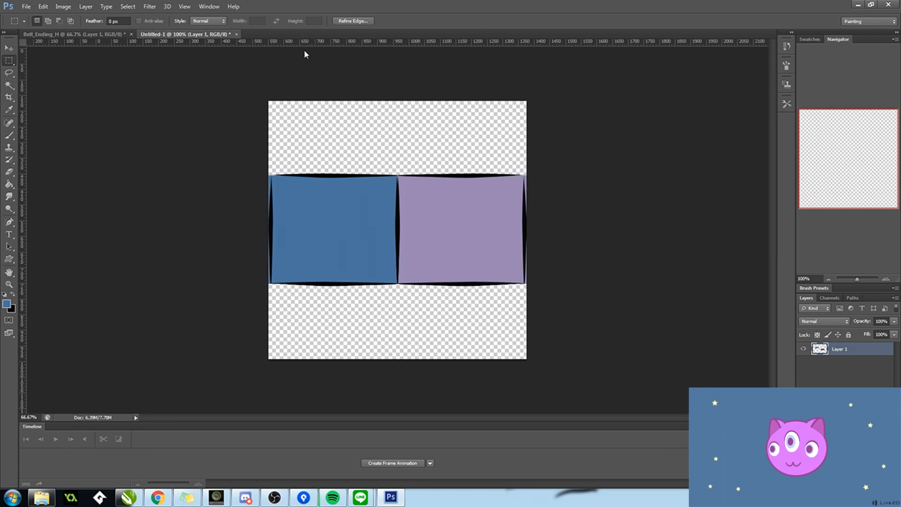
key("ctrl+v")
Step: Paint over the grey seam in the upper part of the leftmost wheel with a 1 px Pencil, matching the surrounding colours
scroll(244, 286, "up", 5)
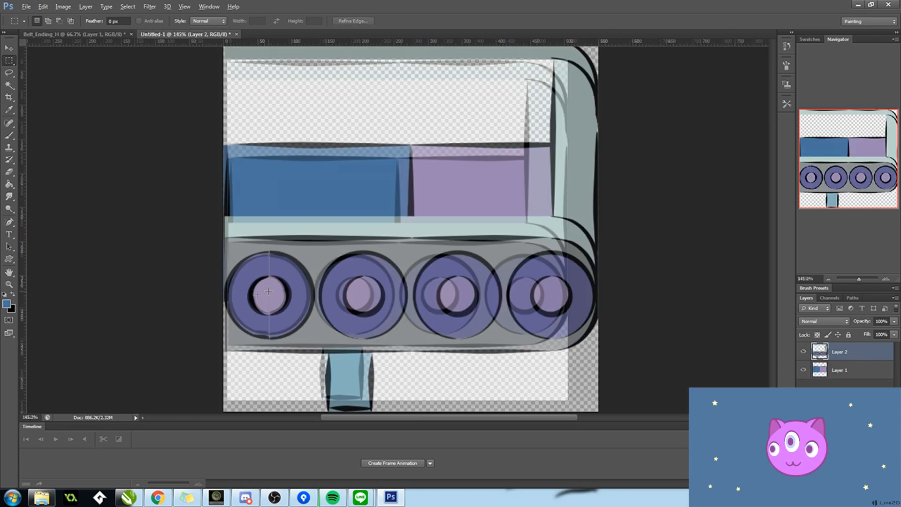
key("v")
scroll(262, 183, "down", 5)
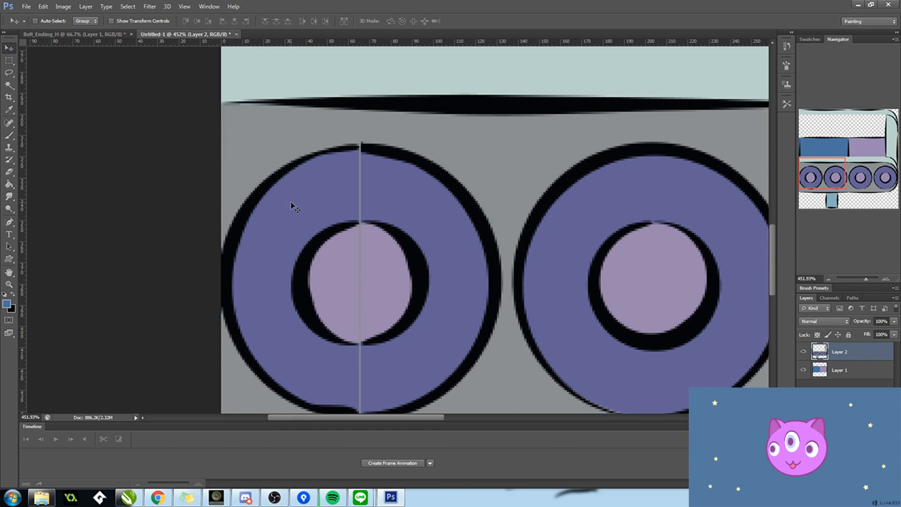
scroll(712, 90, "up", 4)
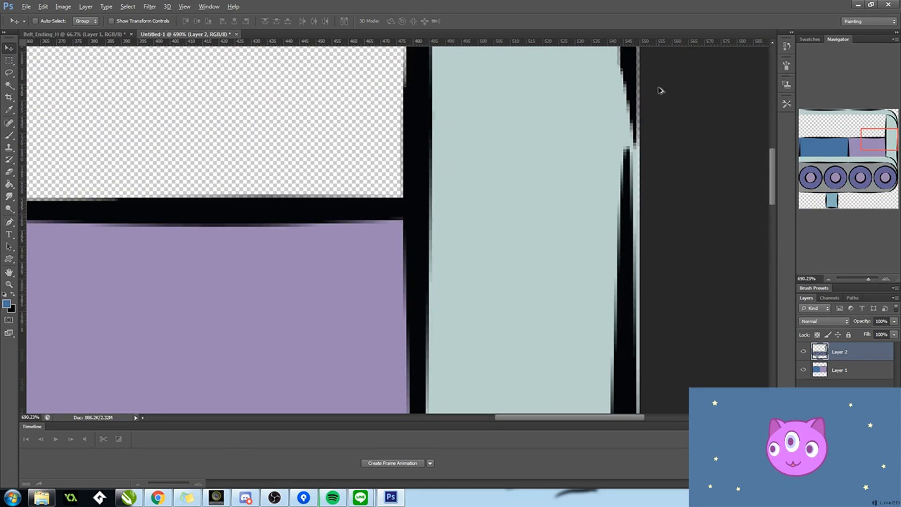
scroll(657, 151, "down", 5)
scroll(308, 324, "up", 6)
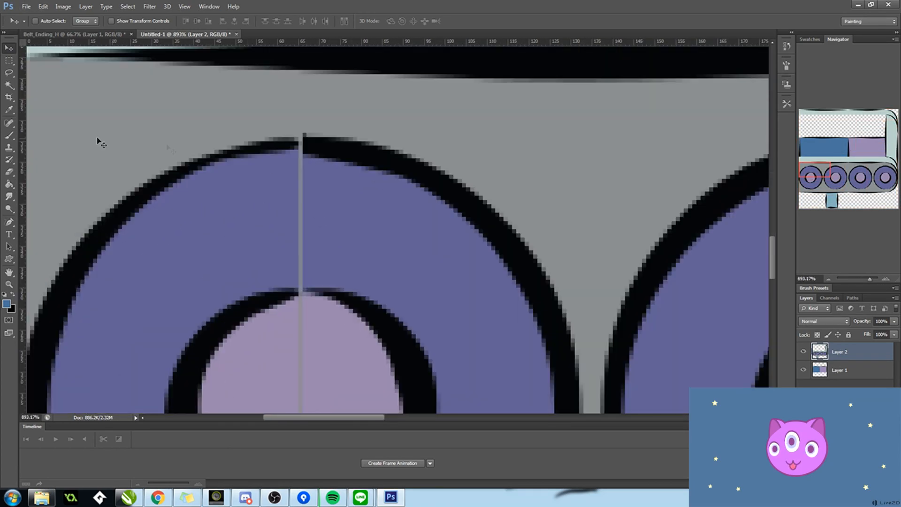
key("b")
left_click(866, 22)
left_click(7, 136)
right_click(10, 136)
left_click(43, 142)
scroll(303, 150, "up", 3)
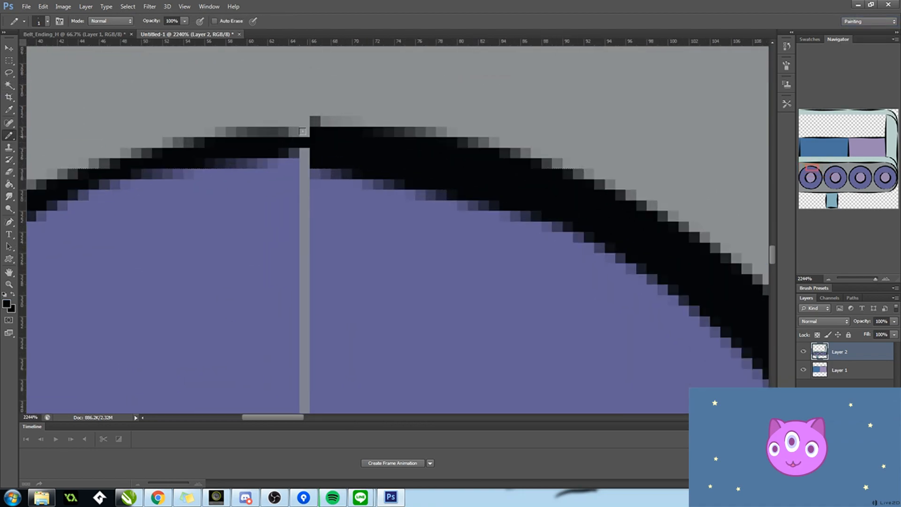
scroll(301, 261, "down", 2)
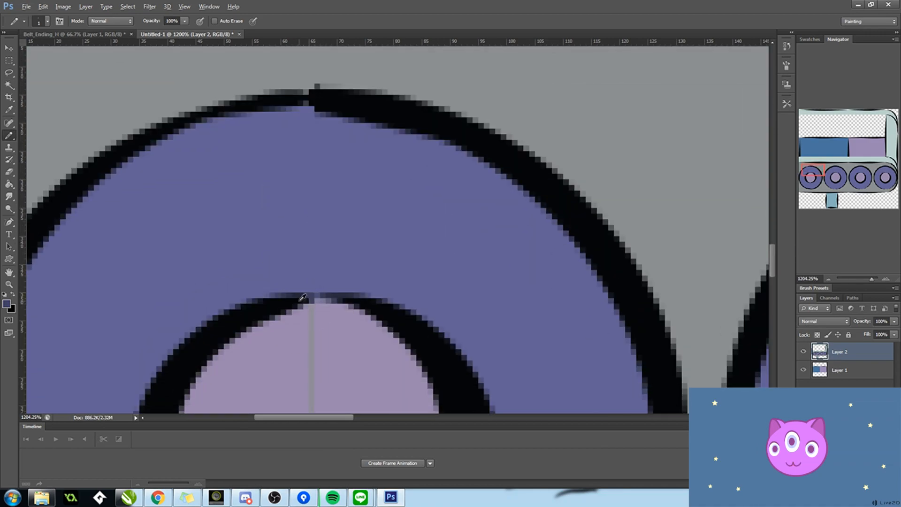
Step: Cover the remaining grey seam through the leftmost wheel's hub and lower rim with the adjacent purple and outline colours
scroll(313, 336, "down", 5)
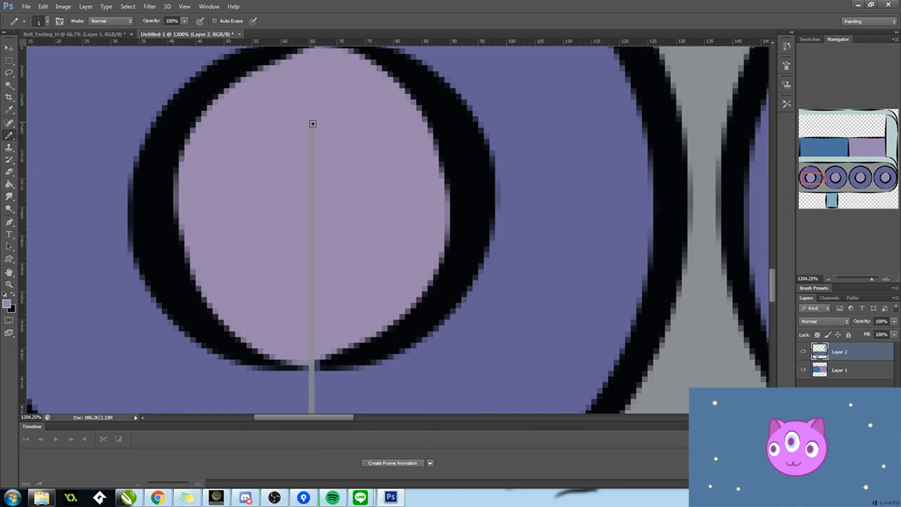
scroll(316, 364, "down", 2)
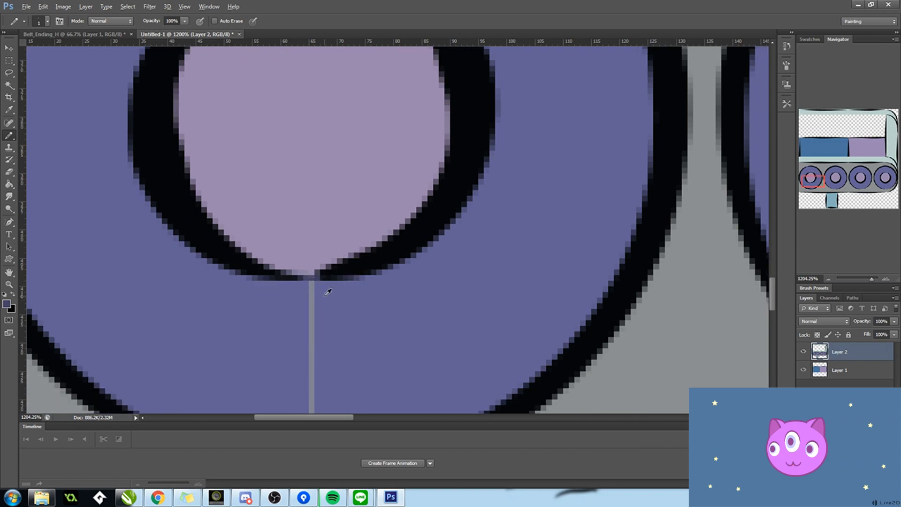
scroll(317, 366, "down", 4)
left_click(312, 292)
left_click(320, 300, "alt")
left_click(311, 297)
key("ctrl+0")
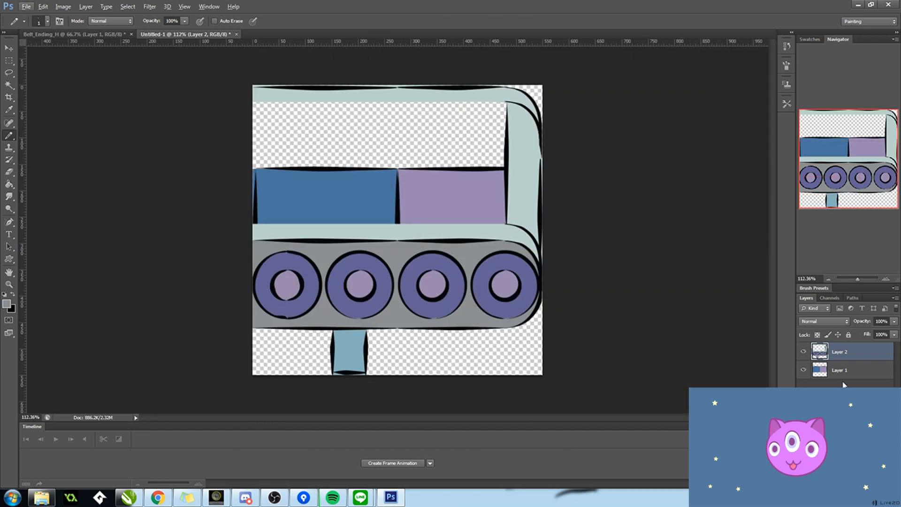
Step: Move the blue and purple panels on Layer 1 up into the opening of the belt frame
left_click(842, 373)
key("v")
left_click_drag(371, 190, 354, 128)
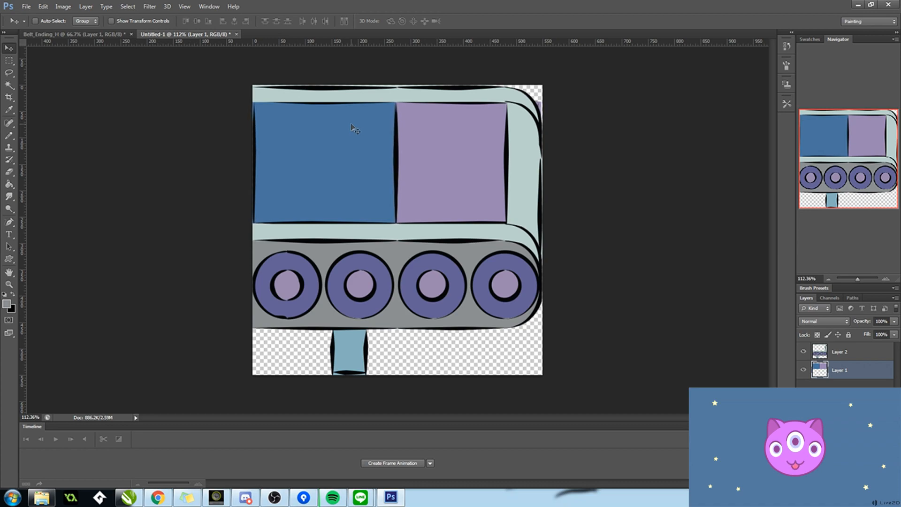
key("Left")
key("Left")
key("Left")
key("Left")
key("Left")
key("Left")
key("Left")
key("Left")
key("Left")
key("Left")
key("Left")
key("Left")
key("Left")
key("Left")
key("Left")
key("Left")
key("Left")
key("Left")
key("Left")
key("Left")
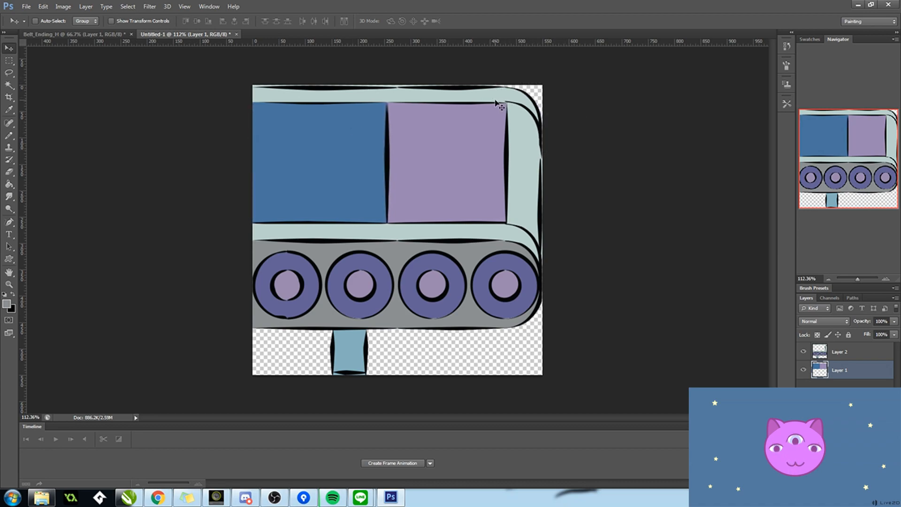
mouse_move(364, 178)
left_mouse_down()
mouse_move(392, 179)
mouse_move(378, 177)
left_mouse_up()
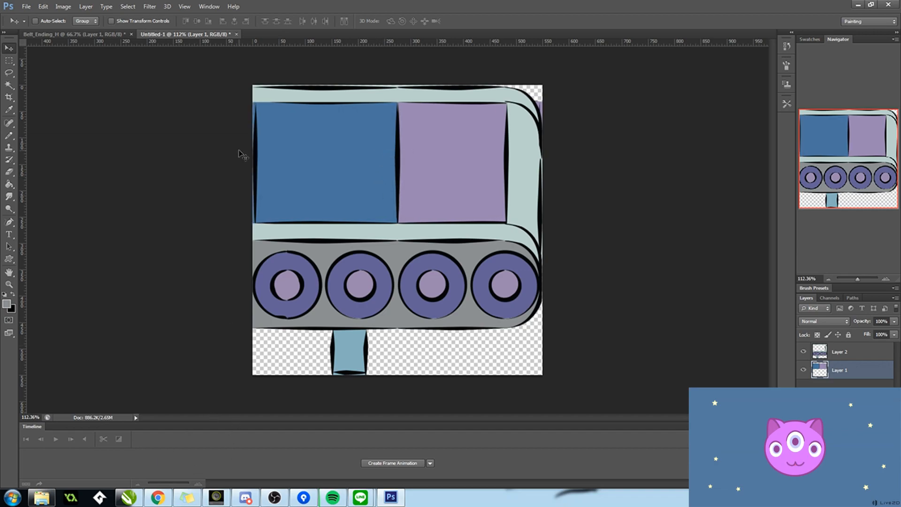
Step: Fine-tune the panels' position so the blue panel's left outline sits flush with the canvas's left edge
scroll(256, 138, "up", 9)
left_click_drag(289, 236, 286, 235)
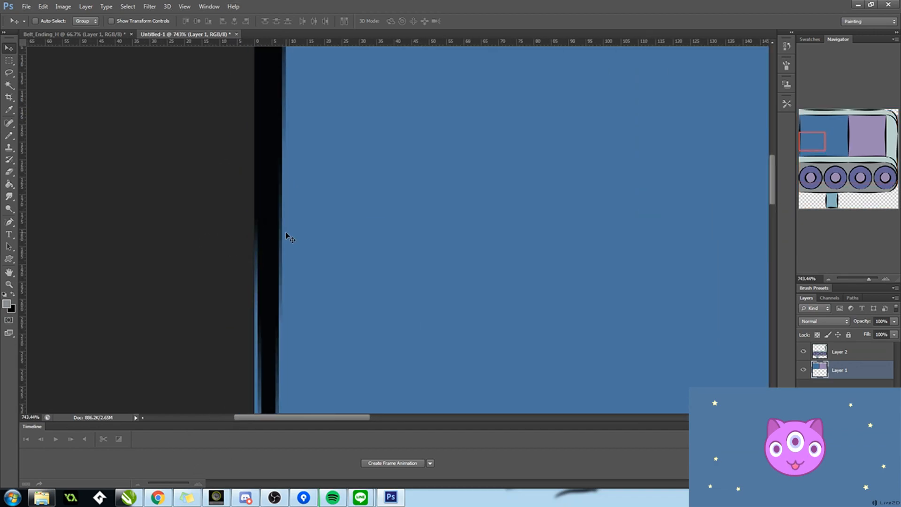
scroll(303, 234, "down", 8)
scroll(523, 135, "down", 2)
key("Down")
key("Up")
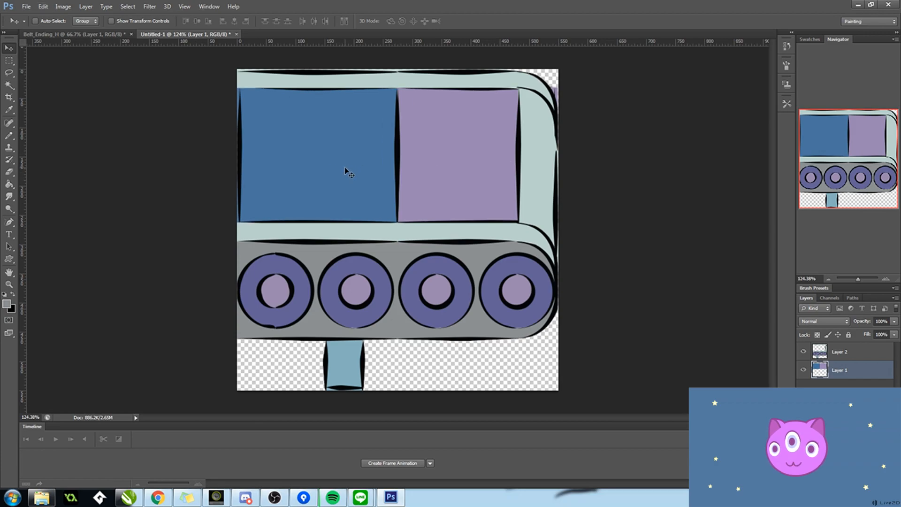
key("Right")
Step: Close Belt_Ending_H without saving and open Belt_H_Anim.psd from the Jam3_Art folder as a shading reference
left_click(54, 34)
key("ctrl+w")
key("n")
key("alt+Tab")
left_click(369, 218)
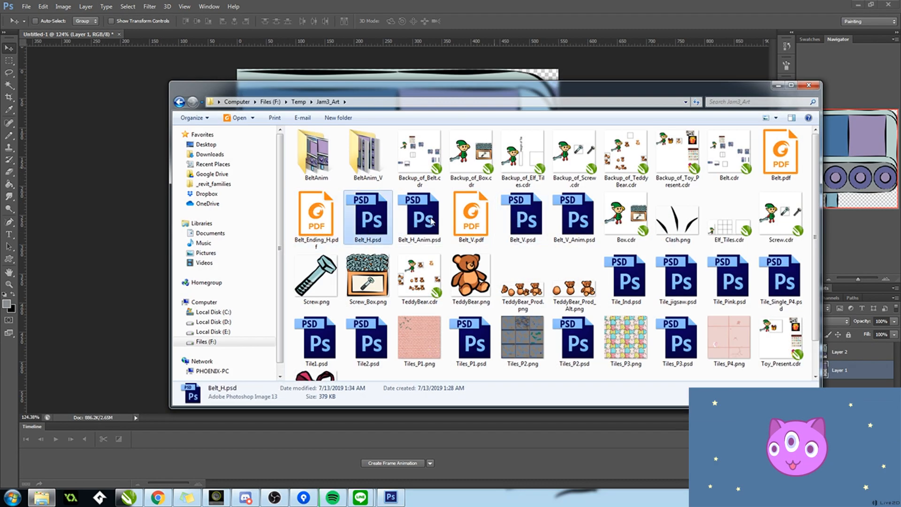
double_click(422, 202)
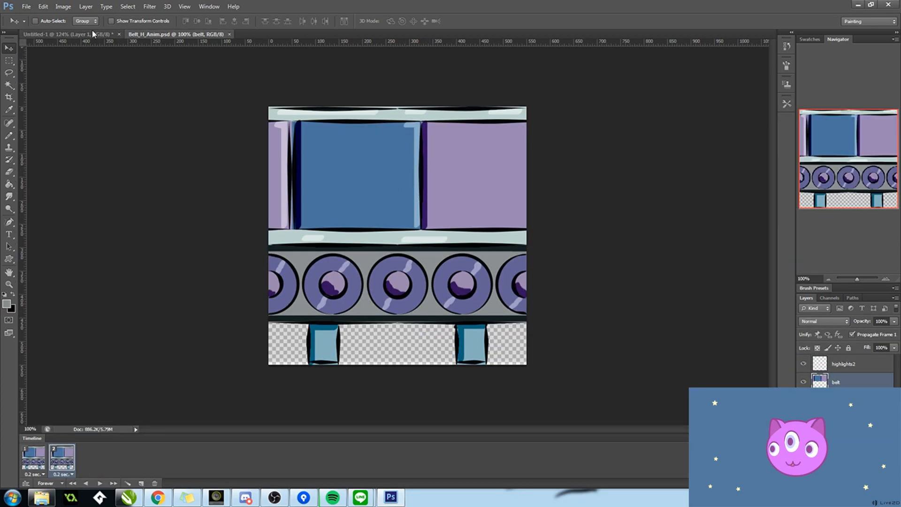
key("ctrl+Tab")
key("ctrl+Tab")
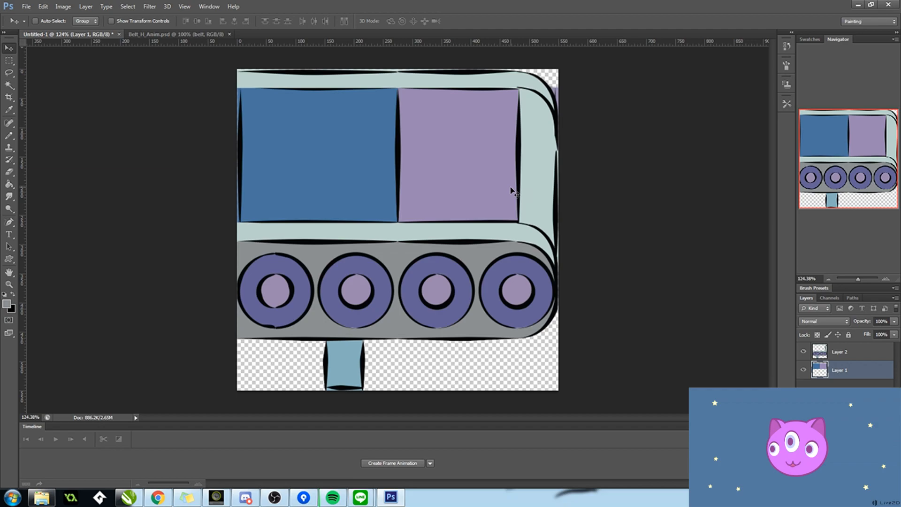
Step: Set up the Brush tool with default black and white colours and add an empty layer directly above Layer 1
key("b")
right_click(7, 138)
left_click(42, 133)
left_click(48, 21)
left_click(19, 110)
left_click(4, 294)
key("i")
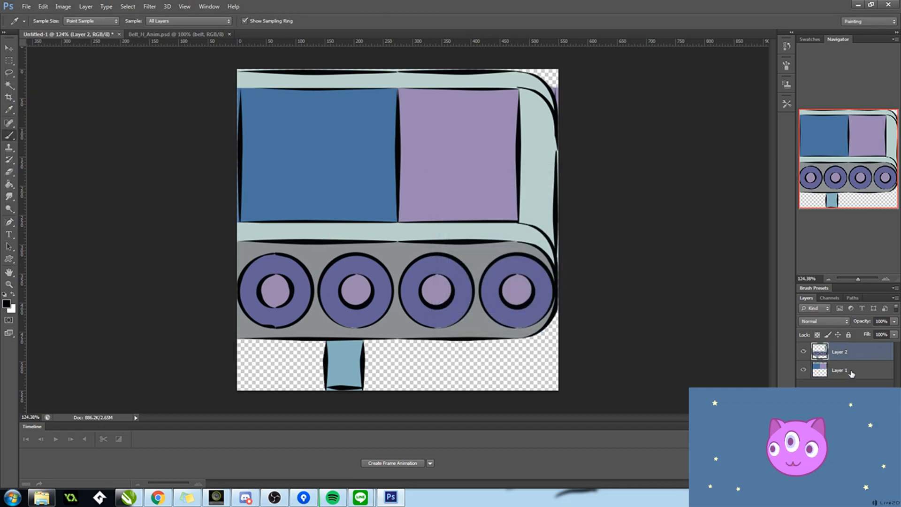
key("ctrl+shift+n")
key("Return")
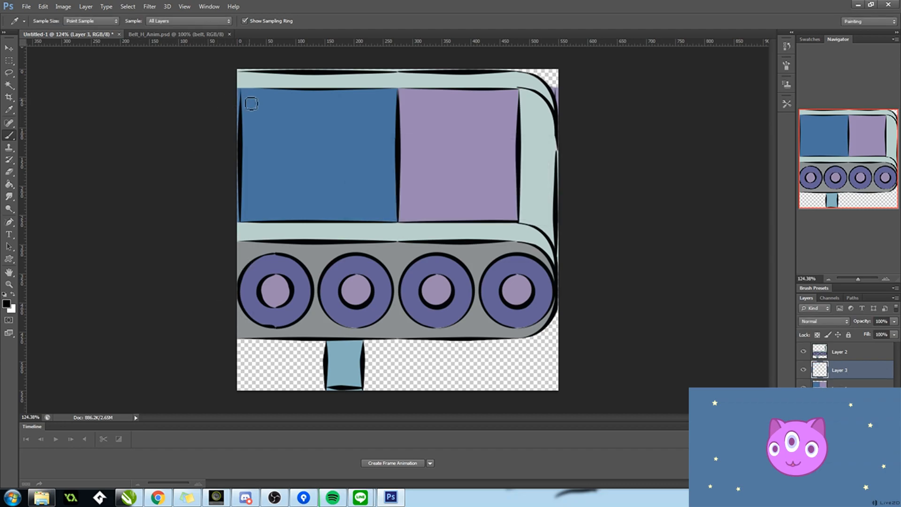
Step: Try a black shading stroke down the left edge of the blue panel, using the Belt_H_Anim artwork as reference
key("ctrl+Tab")
key("ctrl+Tab")
left_click_drag(245, 92, 245, 206)
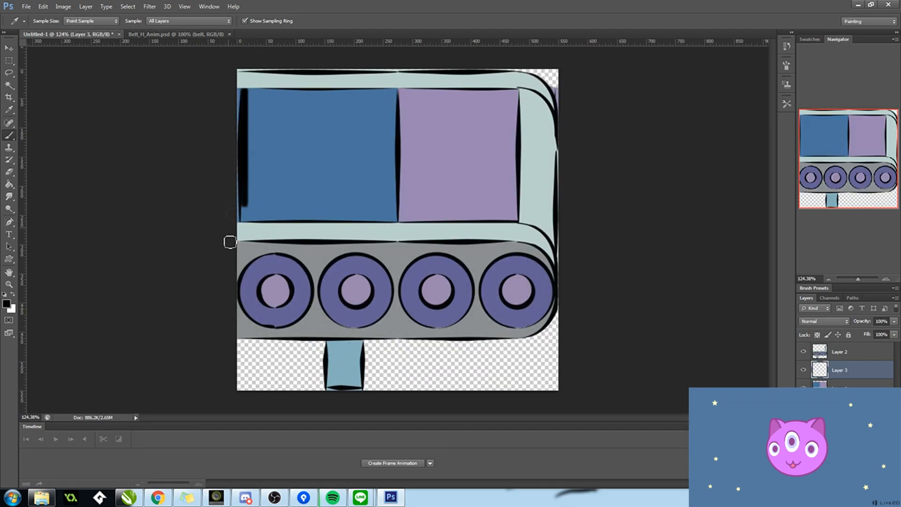
key("ctrl+z")
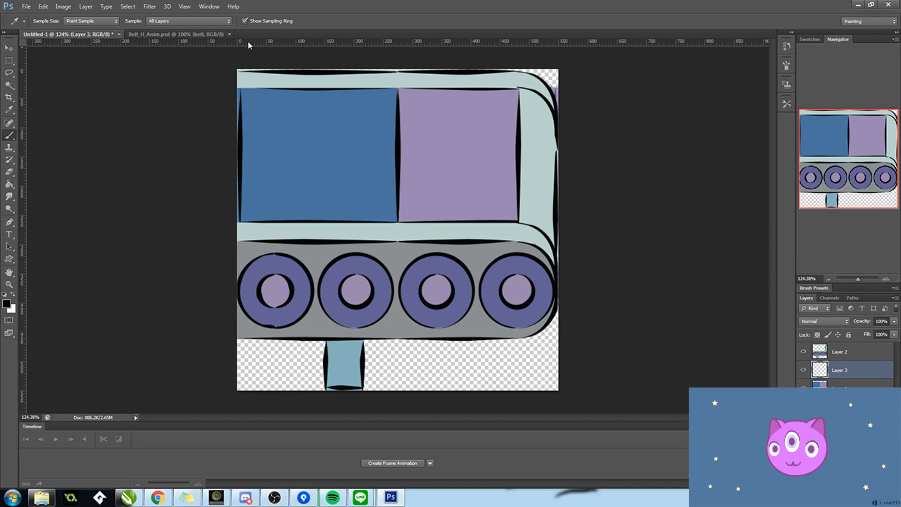
Step: Open Belt_H.psd and duplicate its shadow and highlight layers into the Untitled-1 belt end document
key("ctrl+o")
double_click(385, 198)
left_click(840, 352)
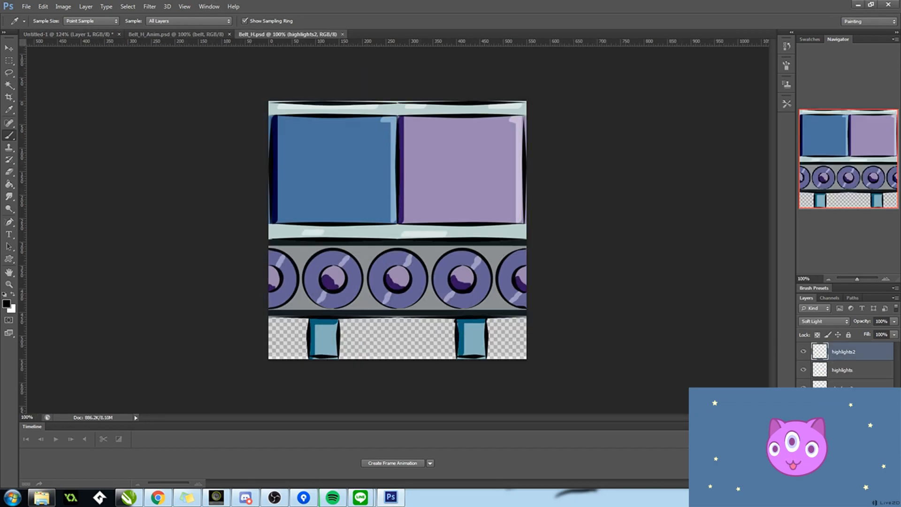
left_click(831, 385, "shift")
right_click(843, 378)
left_click(797, 45)
left_click(443, 197)
left_click(422, 203)
left_click(520, 159)
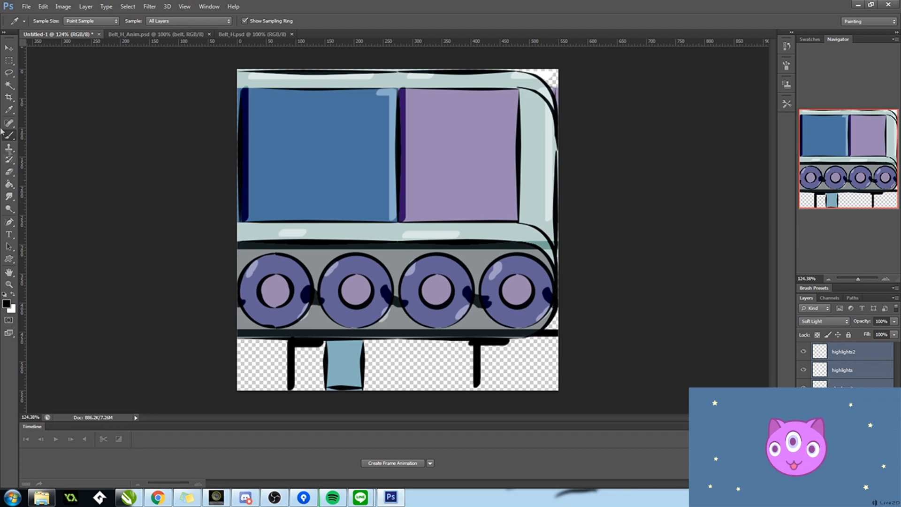
Step: Select the row of rollers across the full canvas width with a rectangular marquee and make the shadow layer active
left_click(10, 48)
key("m")
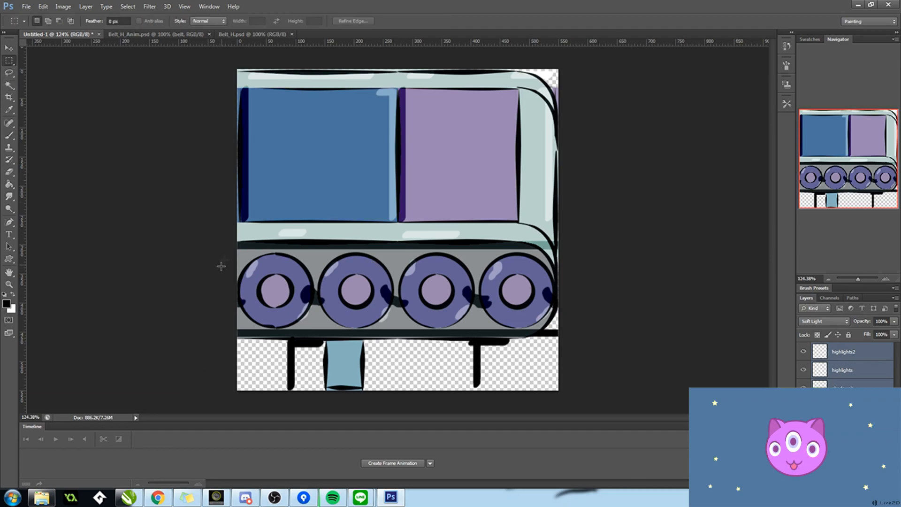
left_click_drag(522, 339, 572, 328)
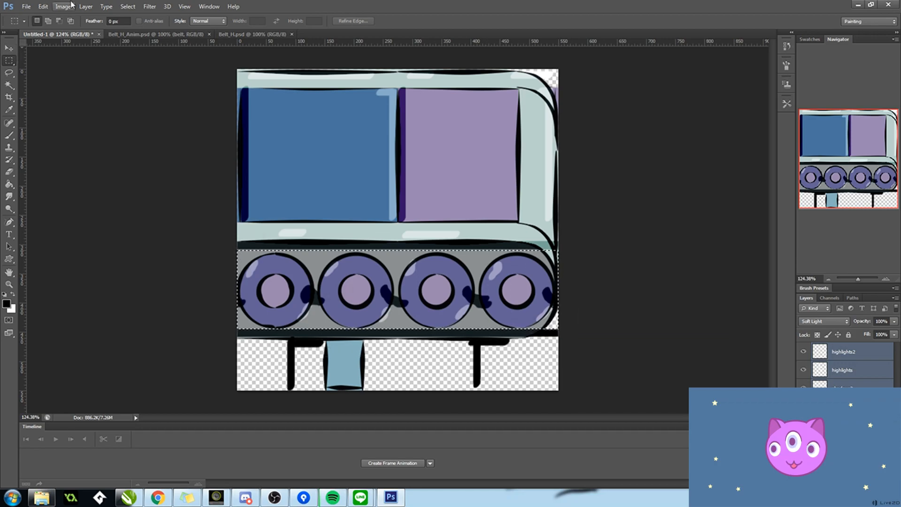
left_click(149, 8)
left_click(604, 288)
left_click(844, 407)
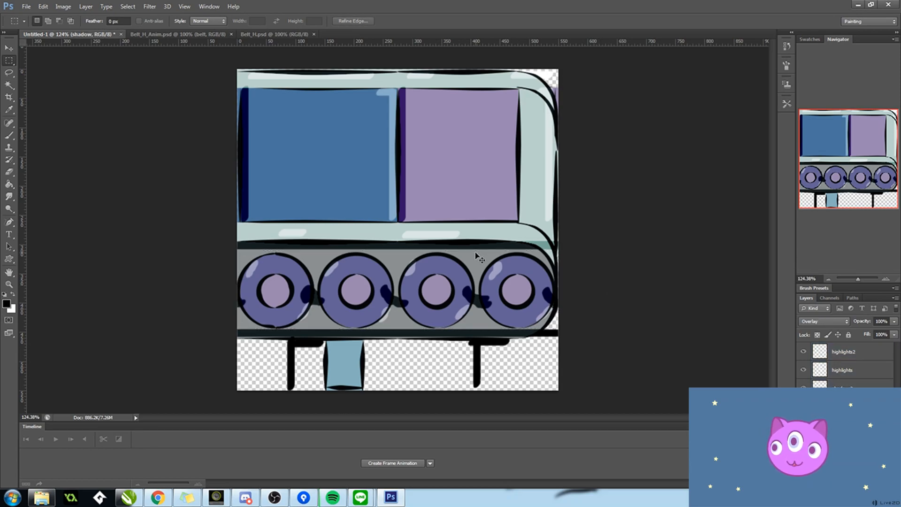
Step: Offset the shadows2 shading inside the roller selection 65 pixels horizontally with wrap-around so it lines up with the rollers
left_click(842, 386)
left_click(149, 7)
mouse_move(157, 171)
left_click(281, 209)
left_click_drag(488, 266, 531, 156)
left_click(527, 193)
key("BackSpace")
left_click(533, 173)
key("BackSpace")
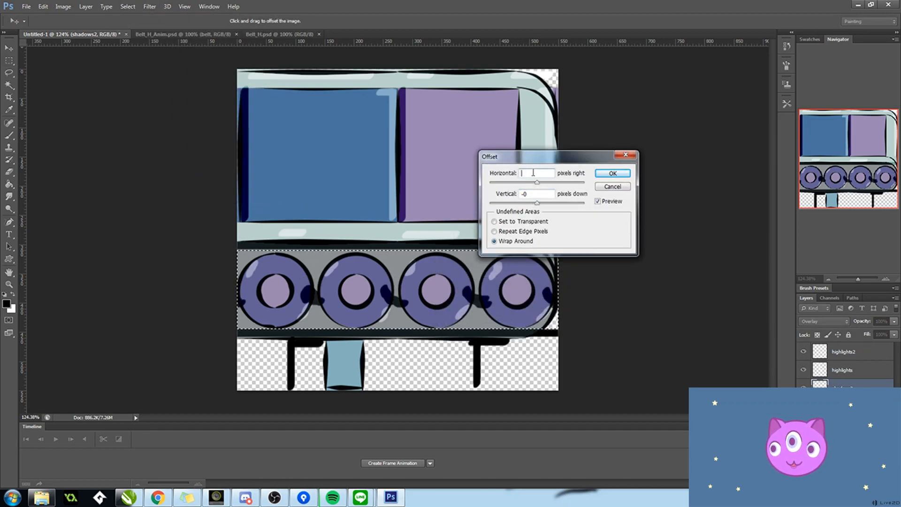
type("7")
key("BackSpace")
type("65")
left_click(611, 175)
left_click(848, 351)
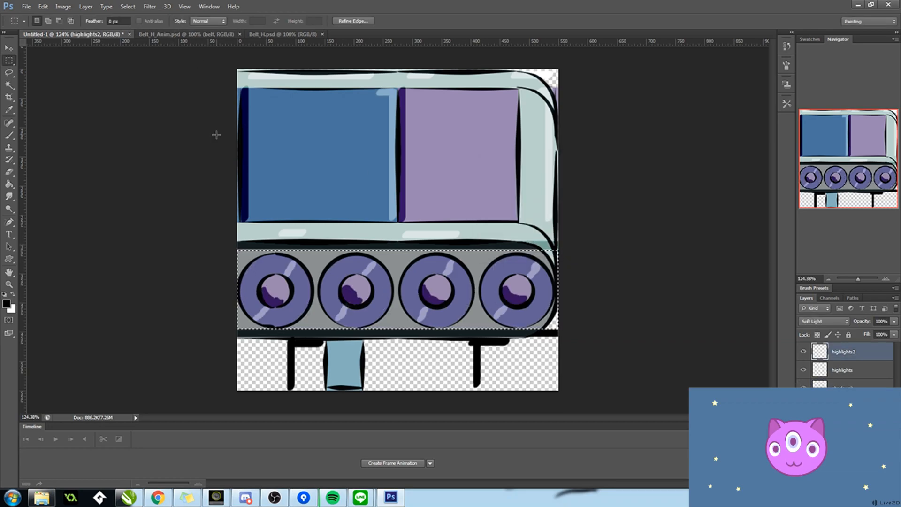
key("ctrl+z")
Step: Lasso the shading that spills past the belt end's rounded corners and delete it, clearing the selection when done
left_click(8, 73)
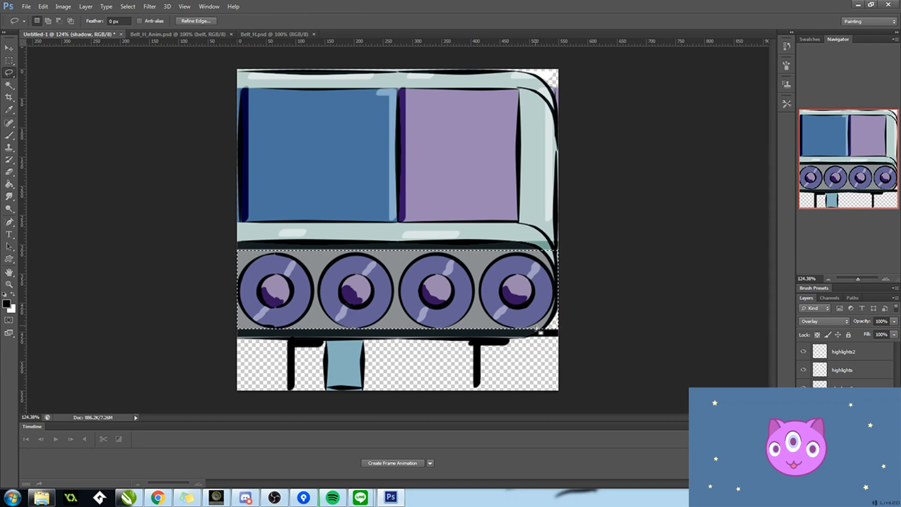
mouse_move(537, 321)
left_mouse_down()
mouse_move(567, 362)
mouse_move(592, 311)
left_mouse_up()
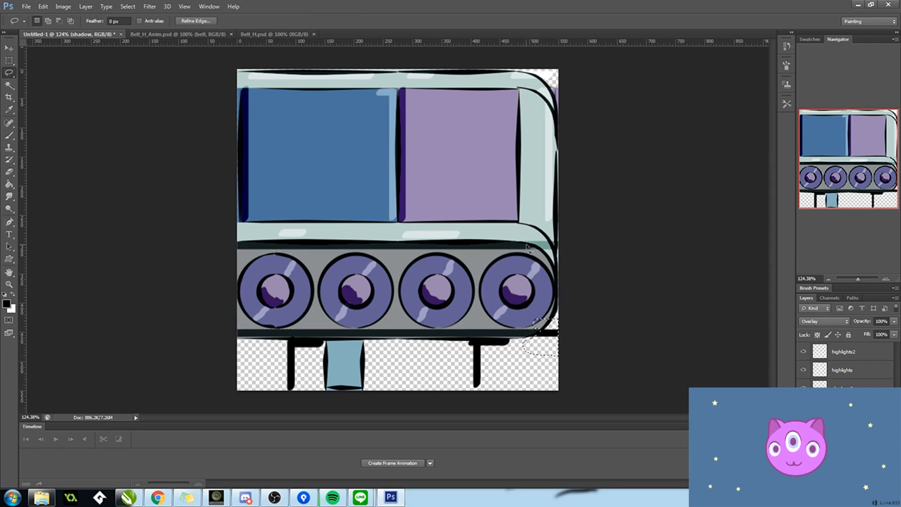
key("Delete")
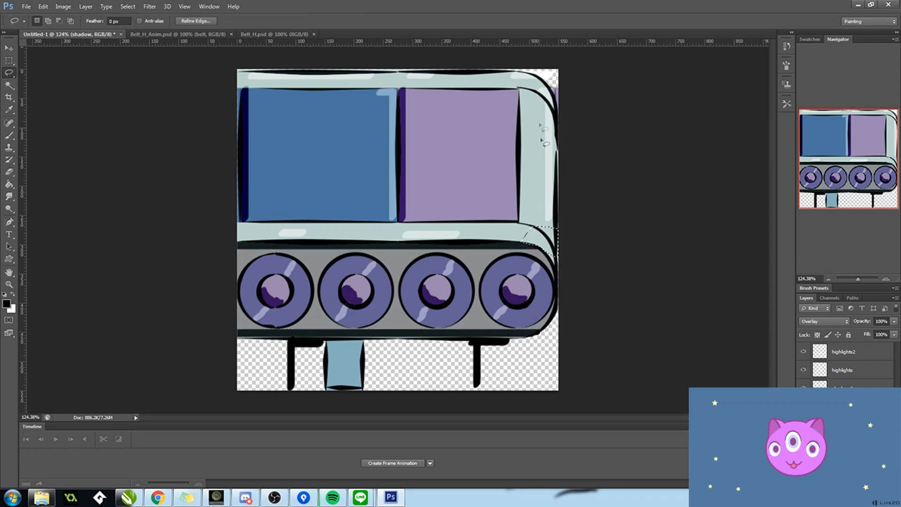
left_click_drag(498, 63, 496, 76)
left_click_drag(525, 44, 561, 77)
key("alt+bracketright")
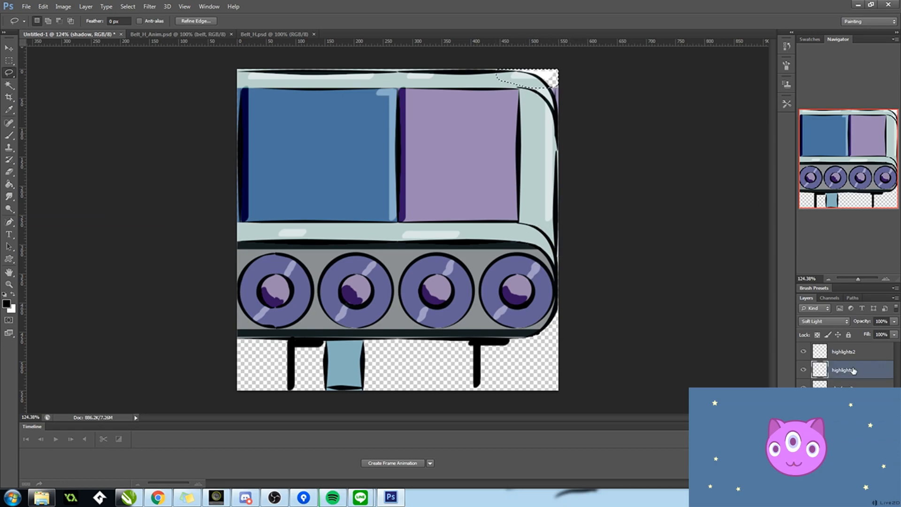
key("ctrl+d")
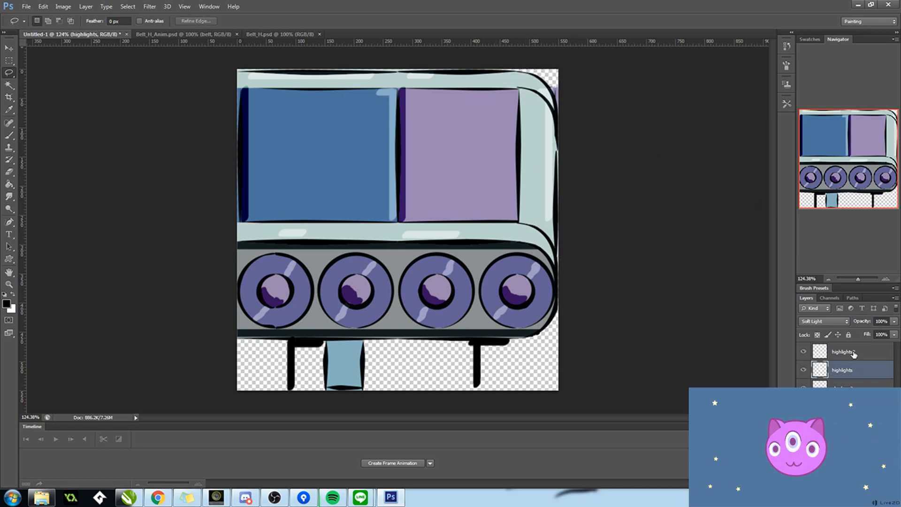
key("alt+bracketright")
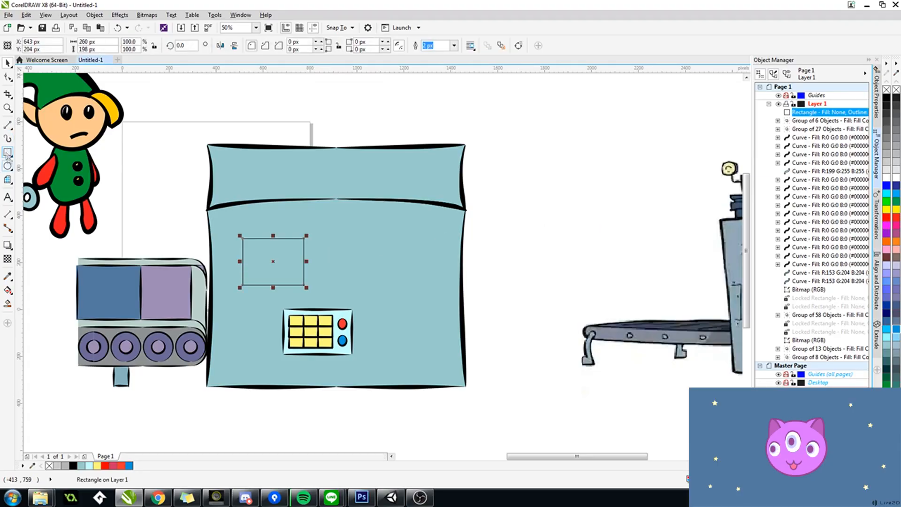
Step: Try reshaping the outline of the rectangle on the machine's front with freehand shaping strokes
left_click(11, 97)
left_click(11, 80)
left_click(40, 90)
left_click_drag(231, 277, 313, 228)
scroll(293, 249, "up", 2)
left_click(11, 81)
left_click(40, 100)
mouse_move(186, 263)
left_mouse_down()
mouse_move(197, 247)
mouse_move(190, 228)
mouse_move(435, 251)
left_mouse_up()
key("ctrl+z")
Step: Adjust the Smooth tool's nib size and rate and round off the corners of the rectangle on the machine's front
left_click(11, 97)
left_click(10, 79)
left_click(41, 88)
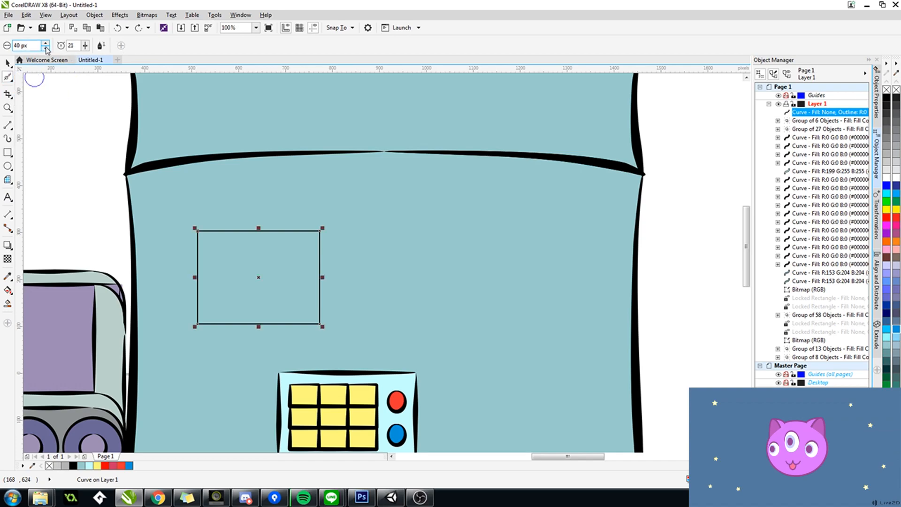
left_click_drag(46, 46, 54, 6)
left_click_drag(85, 45, 95, 42)
mouse_move(205, 242)
left_mouse_down()
mouse_move(220, 324)
mouse_move(325, 266)
mouse_move(355, 268)
mouse_move(297, 322)
mouse_move(248, 317)
mouse_move(248, 230)
left_mouse_up()
key("space")
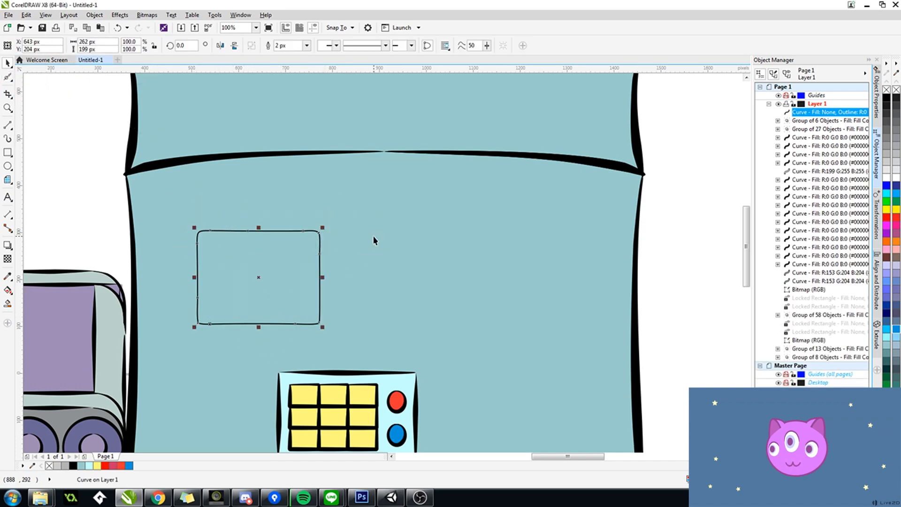
key("Escape")
left_click_drag(438, 278, 470, 269)
left_click(370, 244)
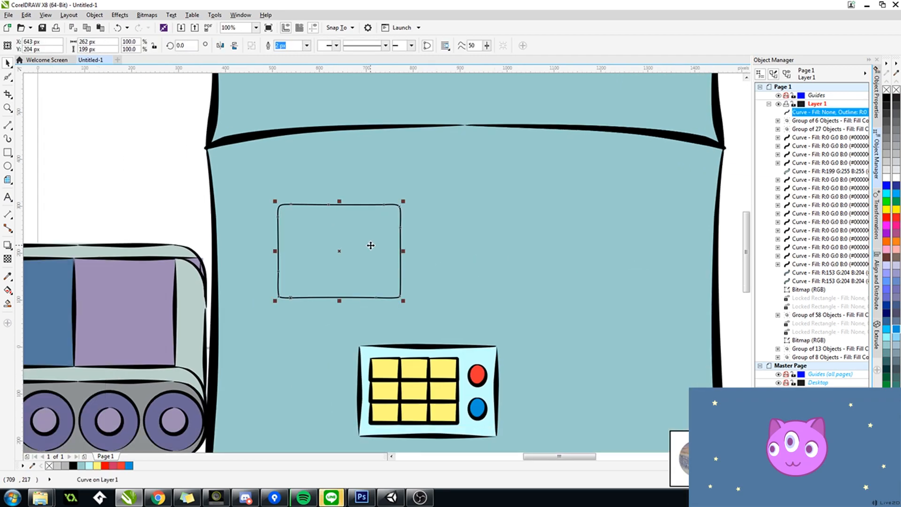
Step: Fill the rounded rectangle with yellow-green R211 G235 B124, based on a colour sampled from the reference machine's display
scroll(407, 289, "down", 2)
left_click_drag(408, 286, 370, 301)
double_click(756, 479)
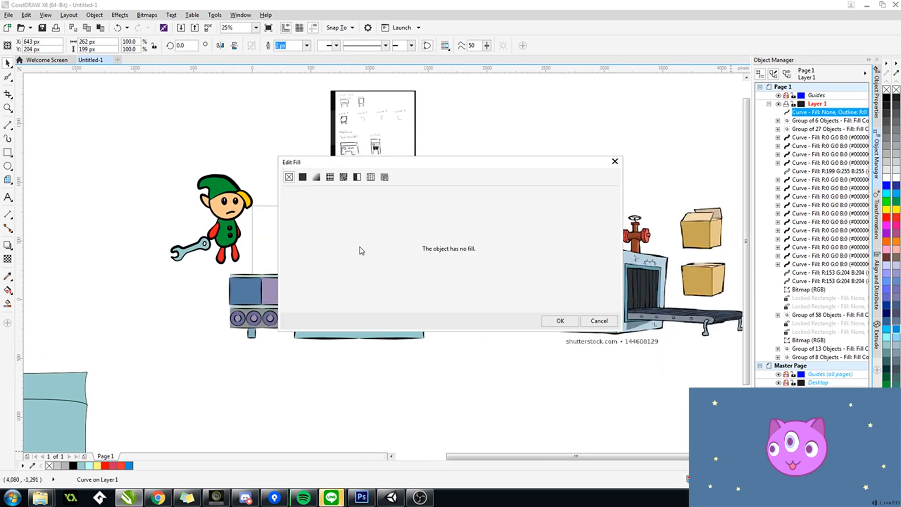
left_click_drag(338, 161, 192, 120)
left_click(157, 136)
left_click(274, 164)
left_click(571, 274)
left_click(179, 172)
left_click_drag(276, 124, 518, 195)
left_click(432, 244)
left_click(657, 364)
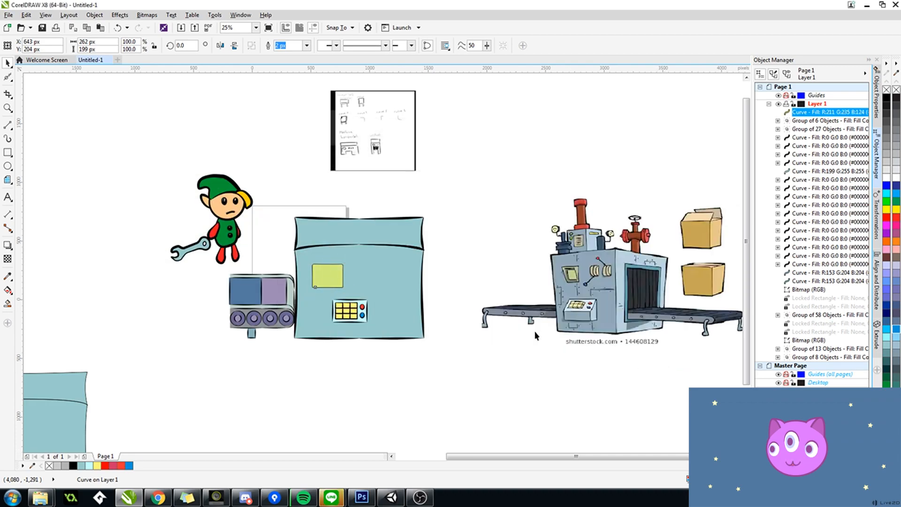
Step: Deselect the display rectangle and save the drawing under the name Machine
scroll(331, 275, "up", 1)
scroll(580, 237, "down", 1)
left_click(580, 237)
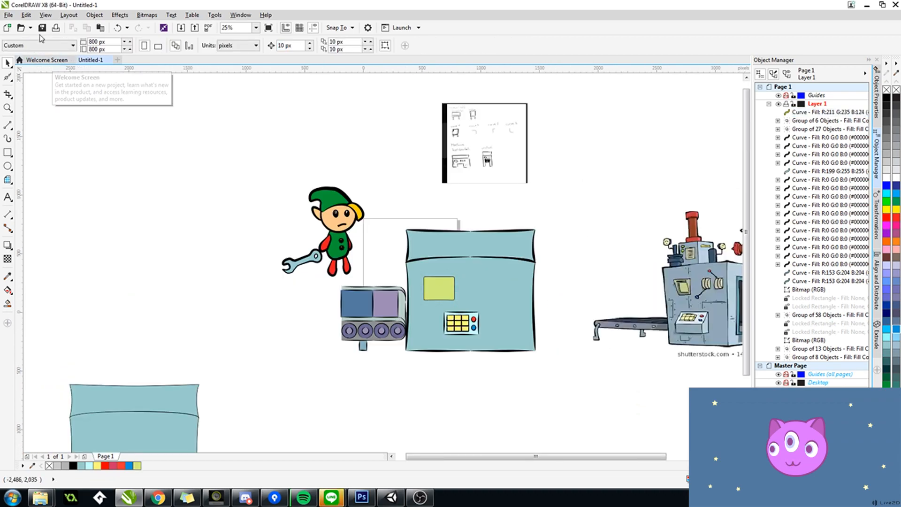
key("ctrl+s")
type("Machine")
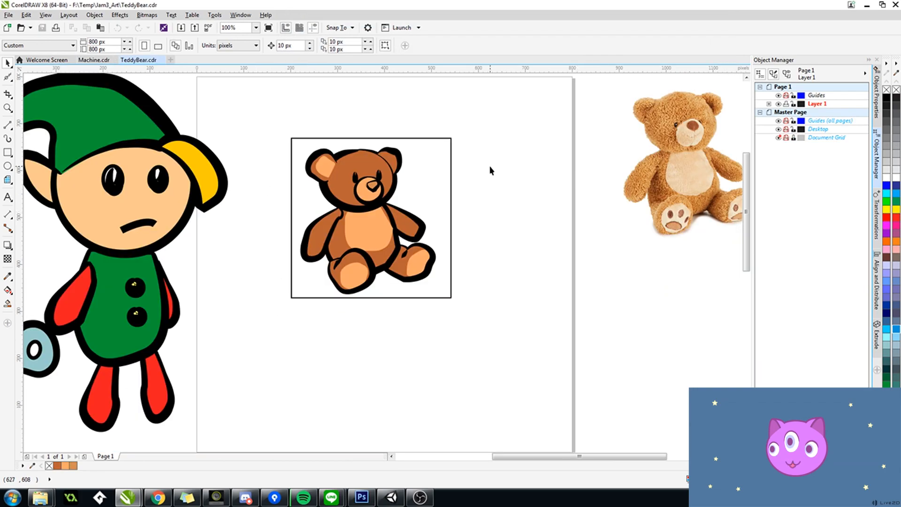
Step: Copy the teddy bear from TeddyBear.cdr into Machine.cdr, place it on the empty area beside the elf and save
left_click_drag(483, 137, 262, 297)
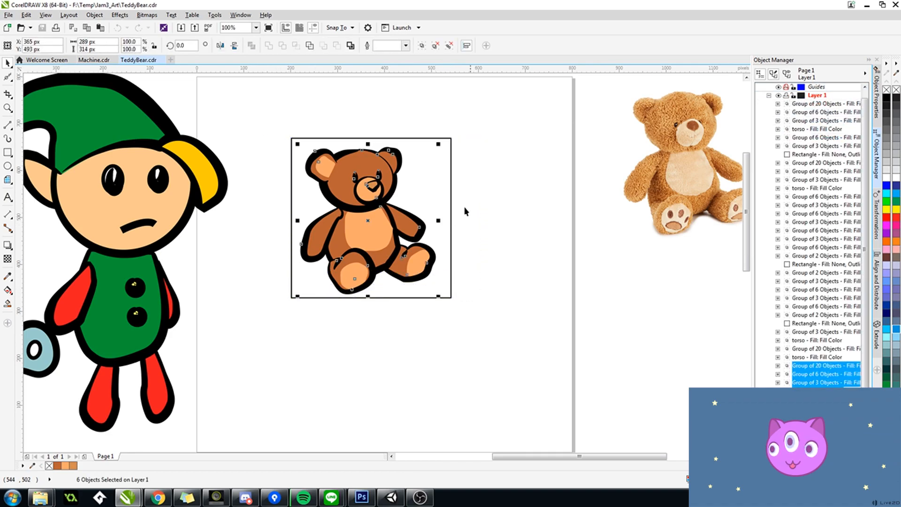
left_click(161, 60)
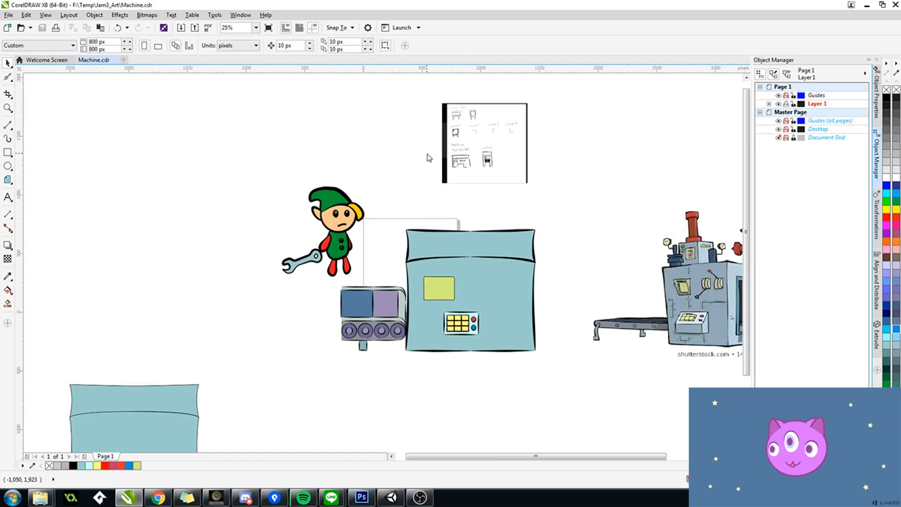
key("ctrl+v")
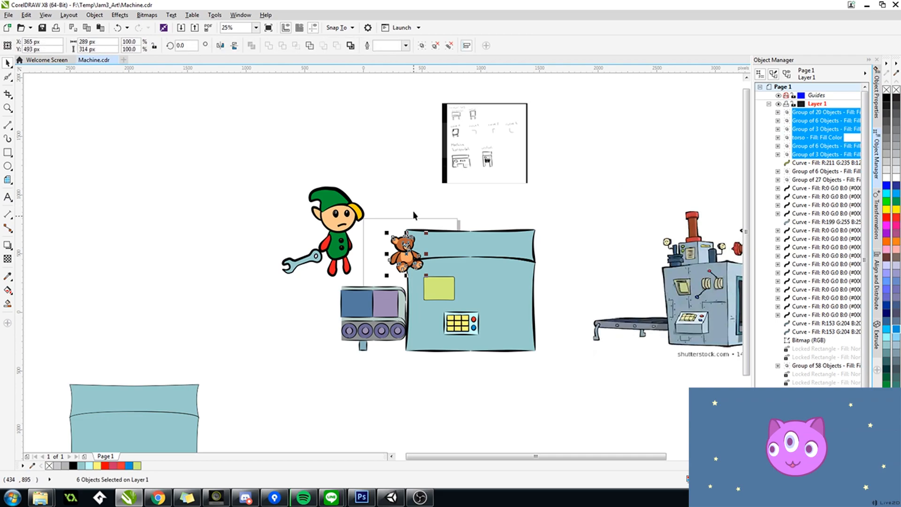
left_click_drag(406, 254, 218, 194)
left_click(292, 145)
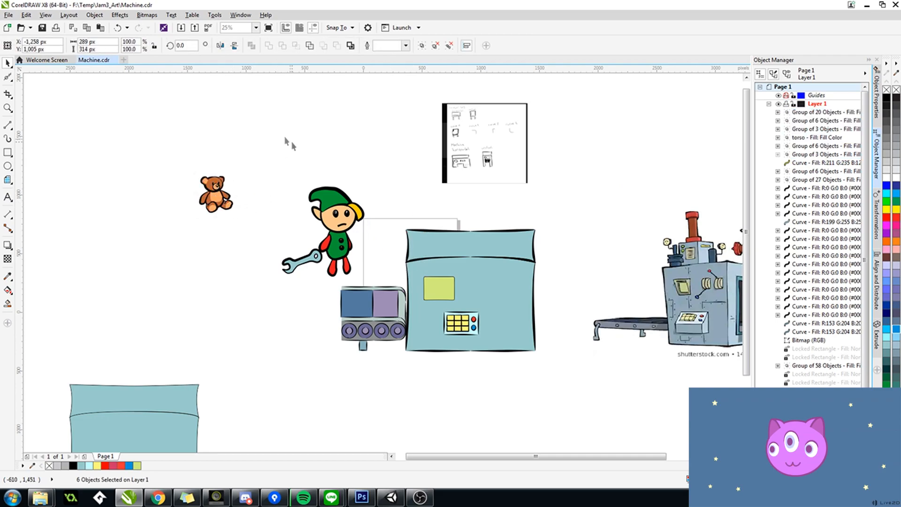
key("ctrl+s")
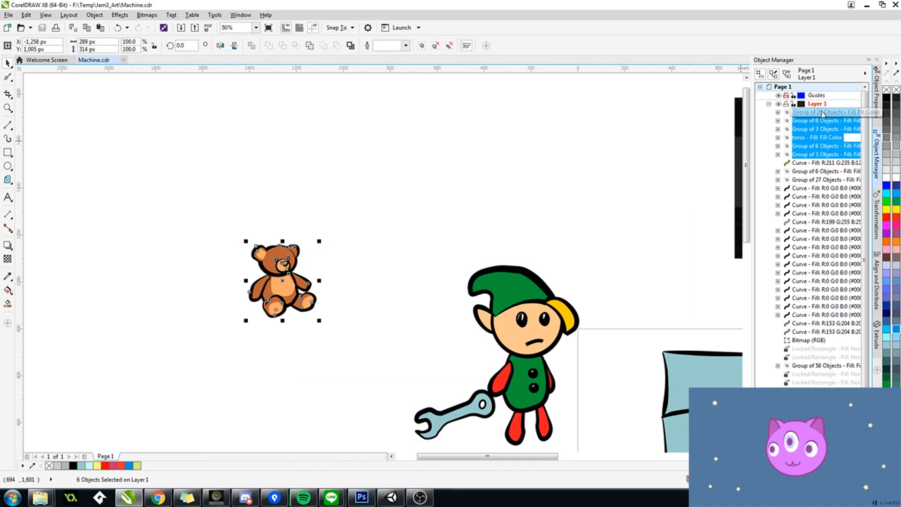
Step: Ungroup the teddy bear's parts, create a boundary outline around them and move that outline away from the bear
right_click(821, 112)
left_click(837, 154)
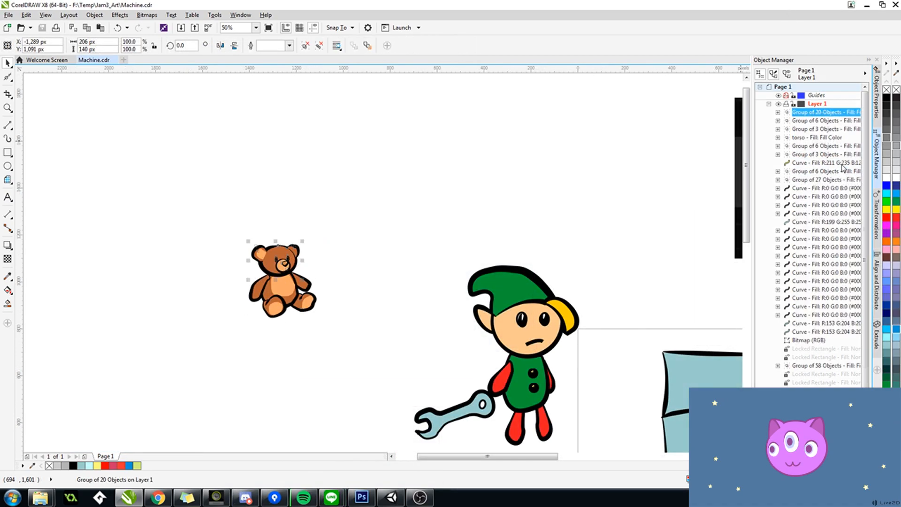
left_click(816, 206)
left_click_drag(356, 216, 208, 346)
key("ctrl+u")
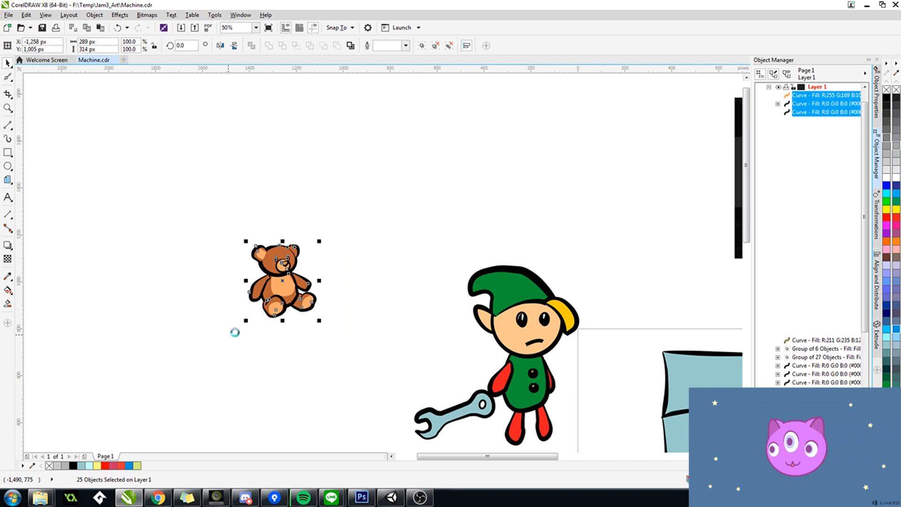
left_click(351, 45)
left_click_drag(283, 283, 403, 228)
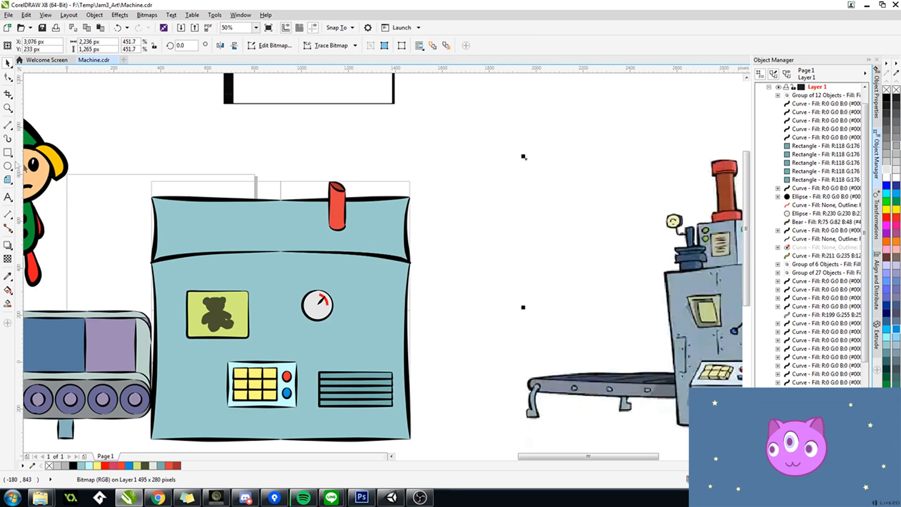
Step: Draw an ellipse about 184 by 96 px on the machine's upper panel and add a concentric copy about 142 by 74 px
left_click(8, 166)
left_click_drag(190, 217, 235, 239)
scroll(237, 227, "up", 4)
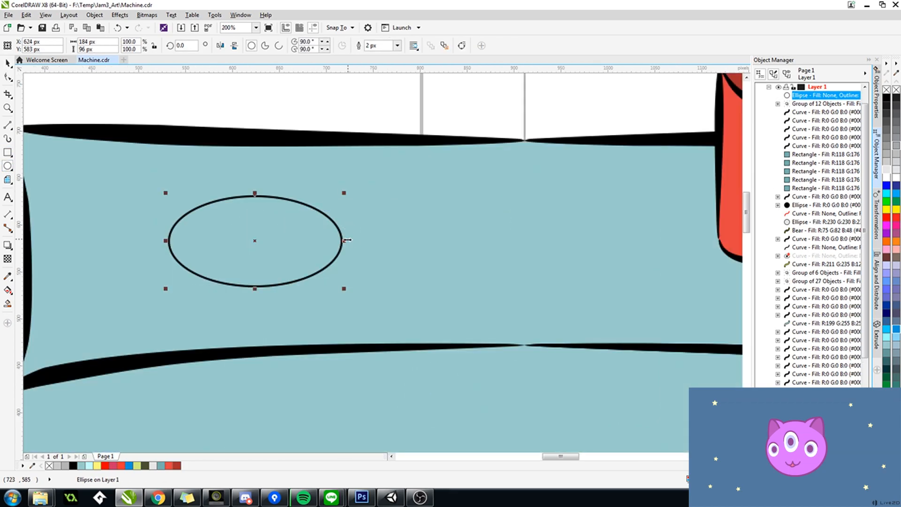
left_click_drag(344, 288, 331, 277)
right_click(332, 277)
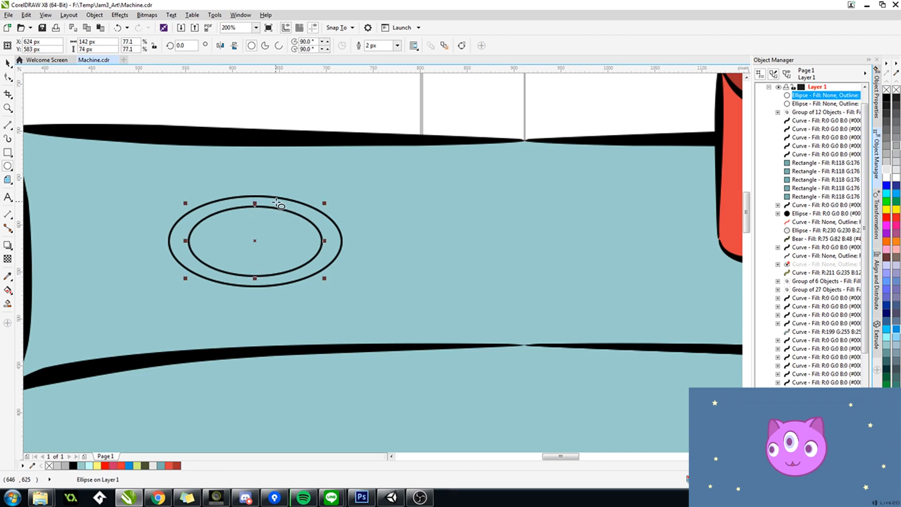
Step: Try drawing a preset basic shape inside the inner ellipse
scroll(265, 206, "down", 1)
left_click(8, 179)
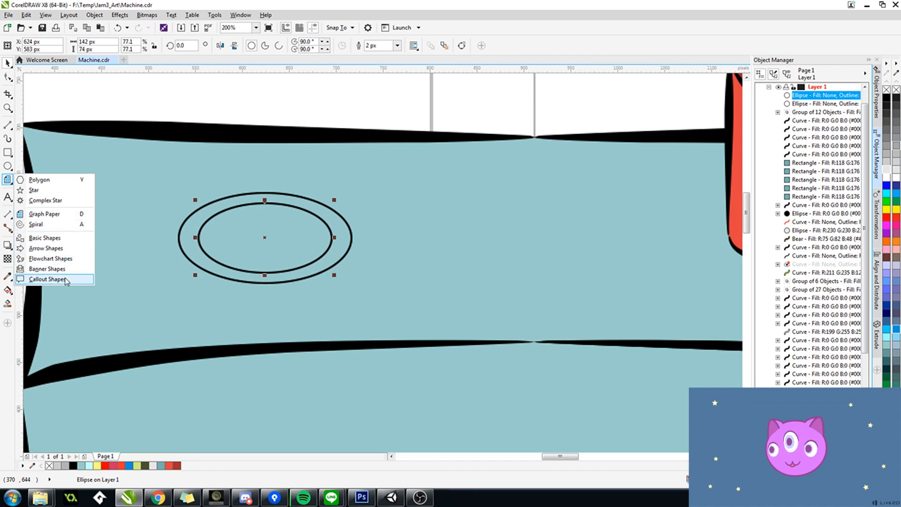
left_click(65, 237)
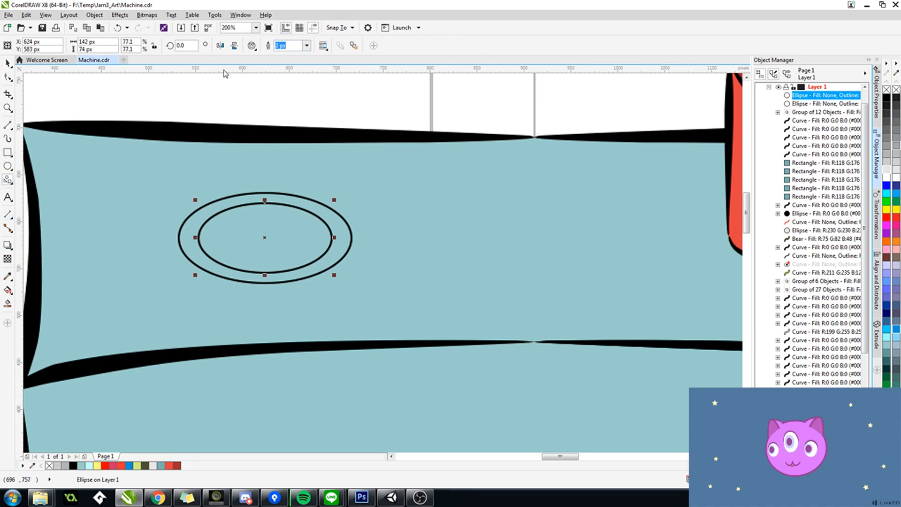
left_click(250, 47)
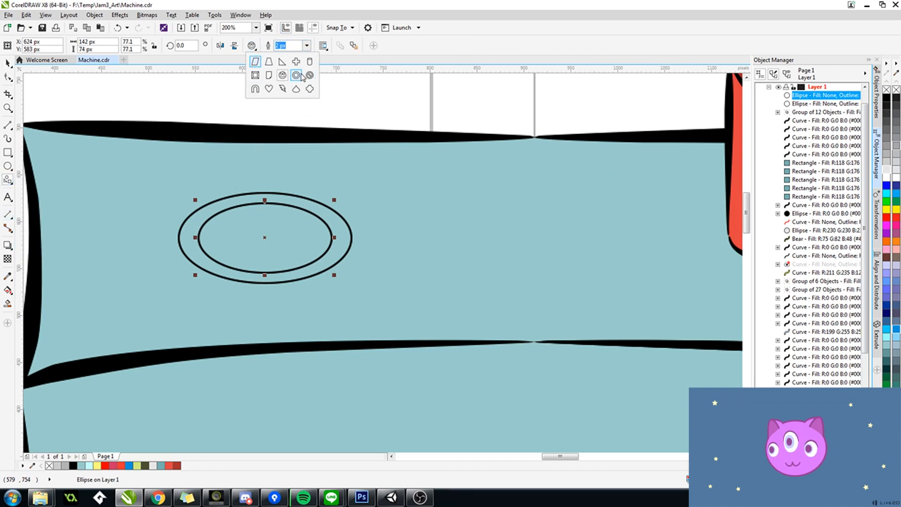
left_click(308, 92)
left_click_drag(231, 212, 315, 263)
key("ctrl+z")
Step: Delete the outer ellipse on the machine's upper panel and select the inner one
scroll(335, 109, "down", 3)
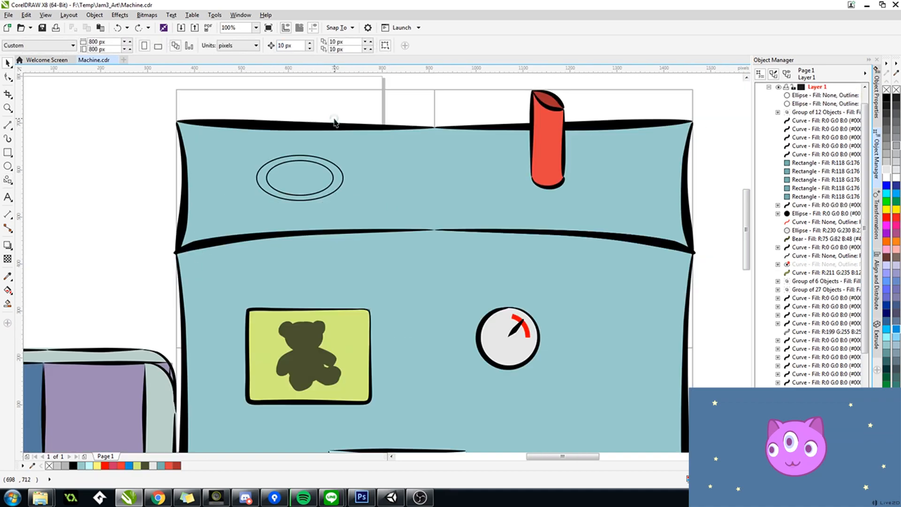
scroll(332, 137, "up", 2)
left_click(339, 130)
key("Delete")
left_click(336, 142)
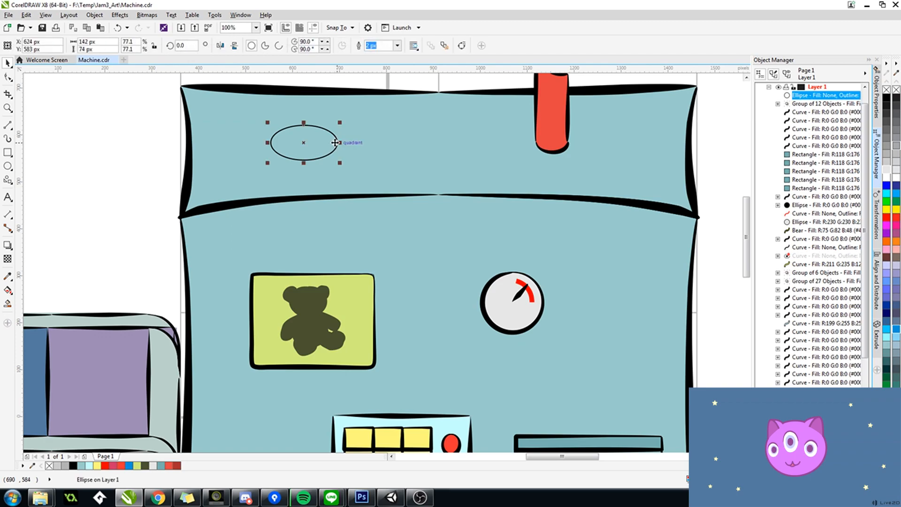
Step: Delete the remaining ellipse on the machine's upper panel
key("Delete")
scroll(336, 143, "down", 4)
scroll(383, 135, "up", 1)
left_click_drag(383, 135, 417, 163)
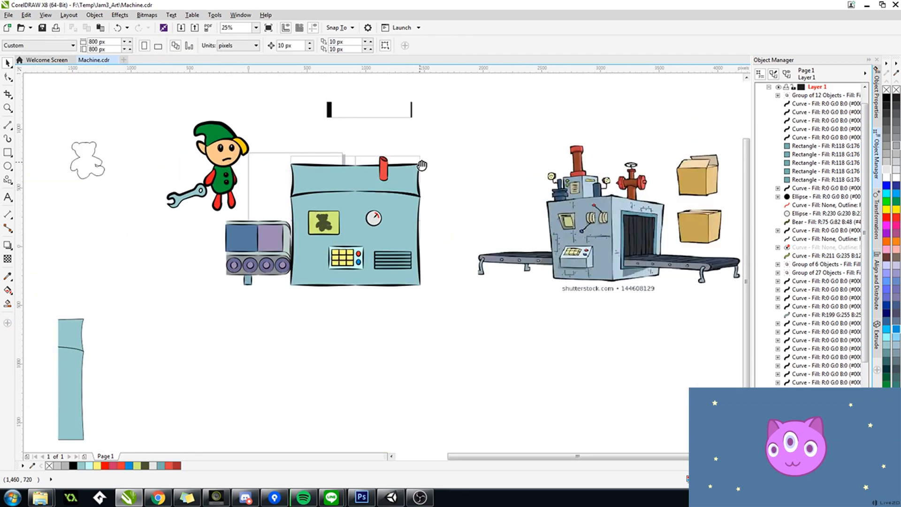
scroll(292, 163, "up", 1)
scroll(288, 157, "down", 1)
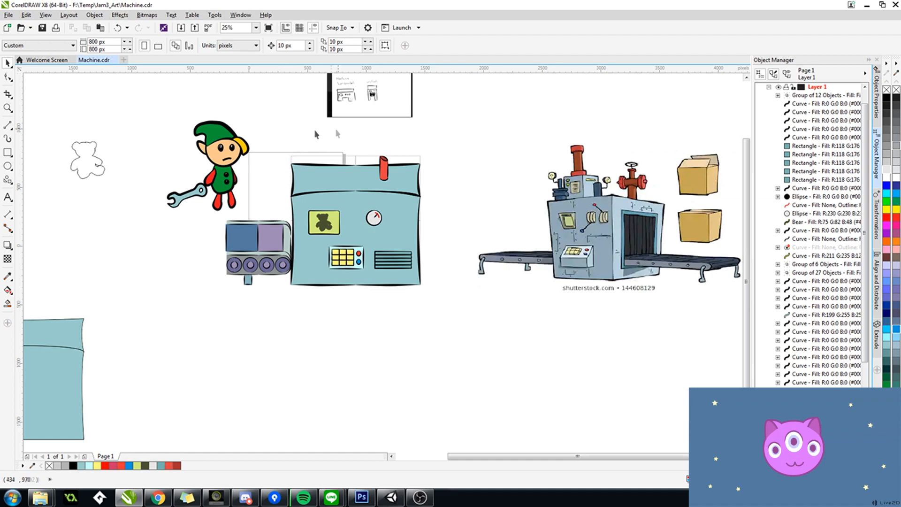
Step: Select the complete toy machine and place a copy of it below the original
left_click_drag(282, 150, 445, 309)
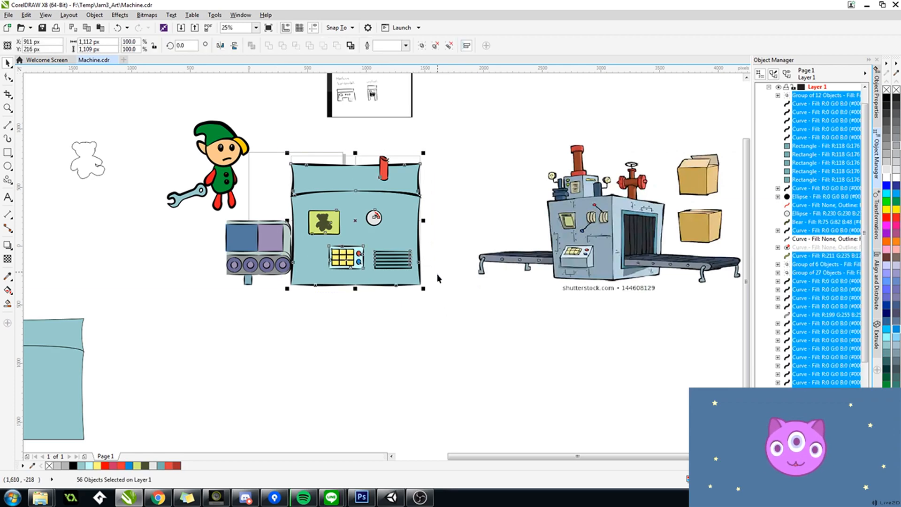
left_click_drag(405, 243, 396, 206)
left_click_drag(346, 184, 347, 362)
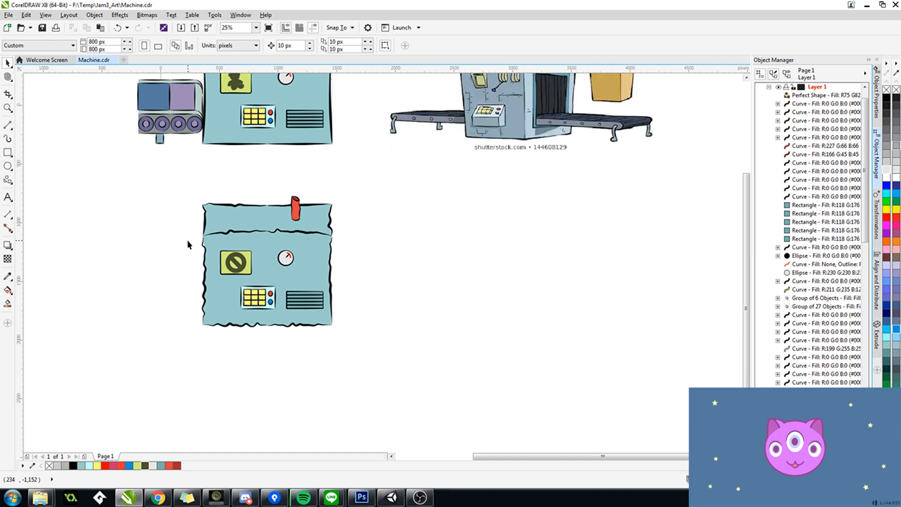
Step: Compare the original machine with its broken version below, and select the teddy bear on the original's display
scroll(342, 181, "down", 3)
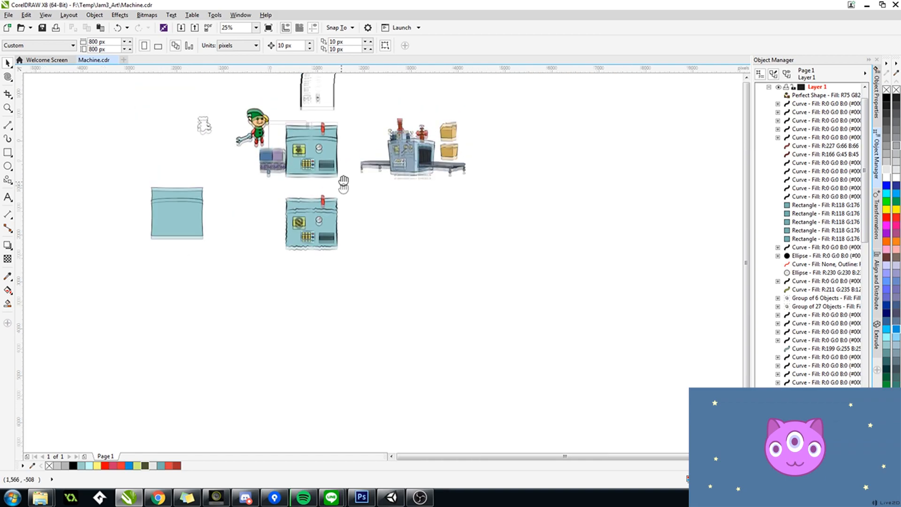
scroll(335, 205, "up", 2)
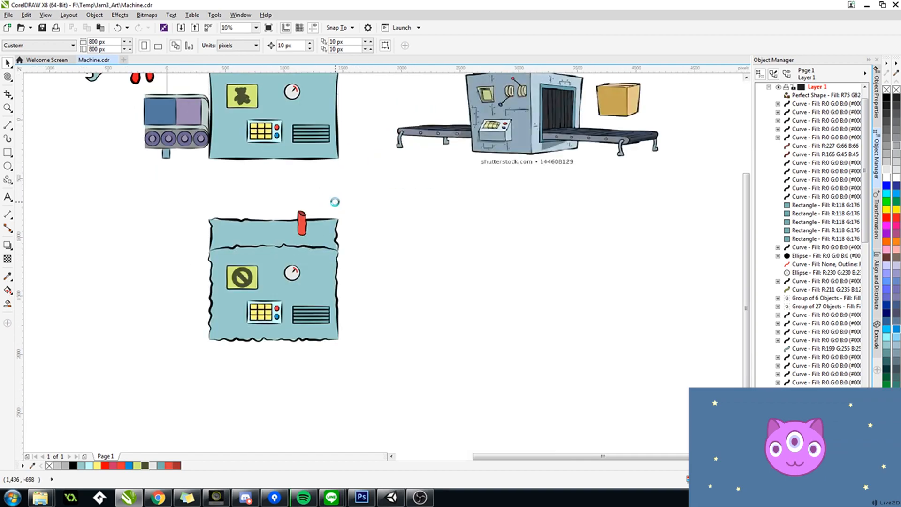
left_click(7, 138)
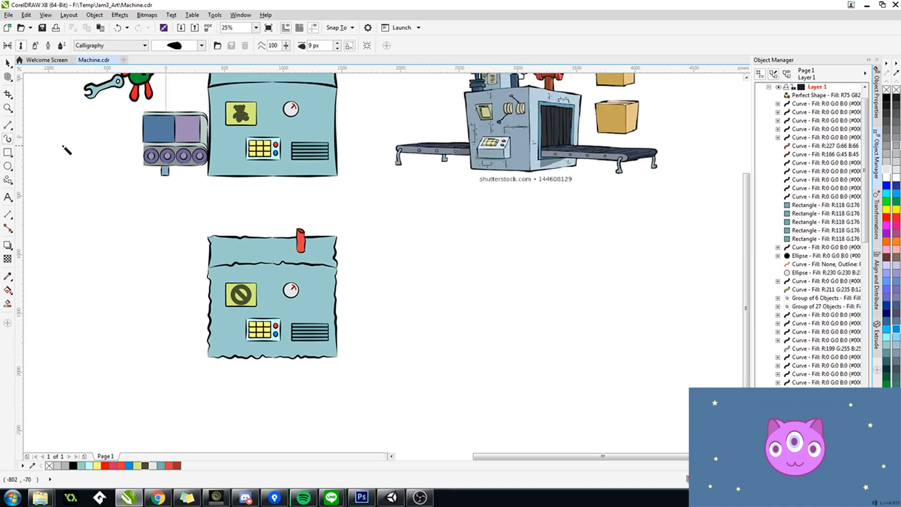
scroll(342, 176, "up", 2)
scroll(364, 165, "down", 1)
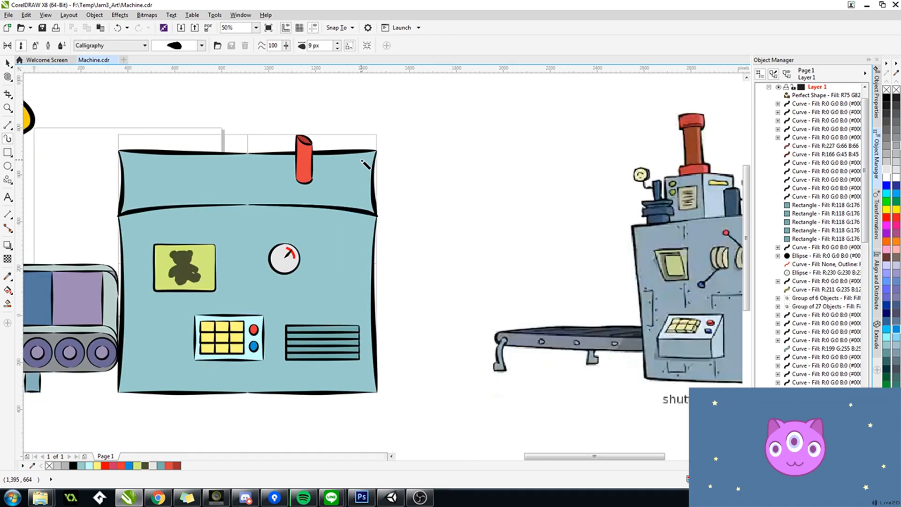
scroll(390, 217, "down", 1)
key("space")
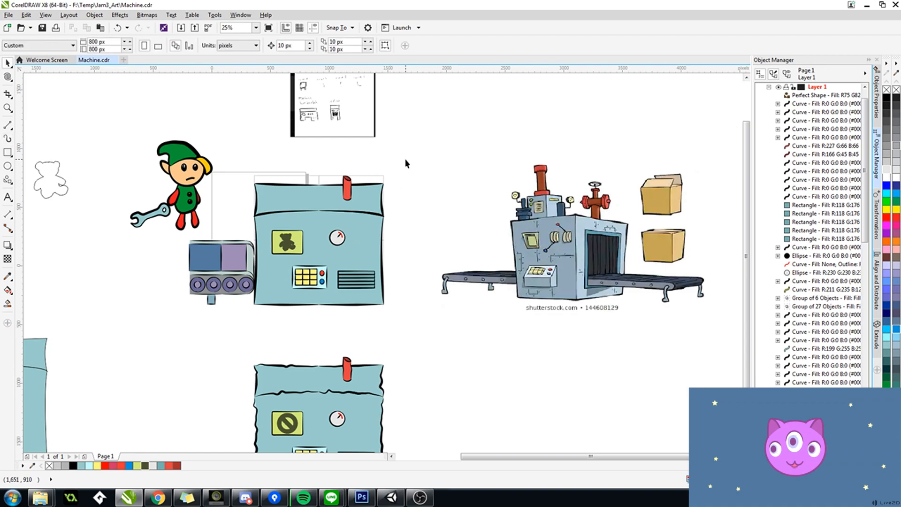
left_click(289, 252)
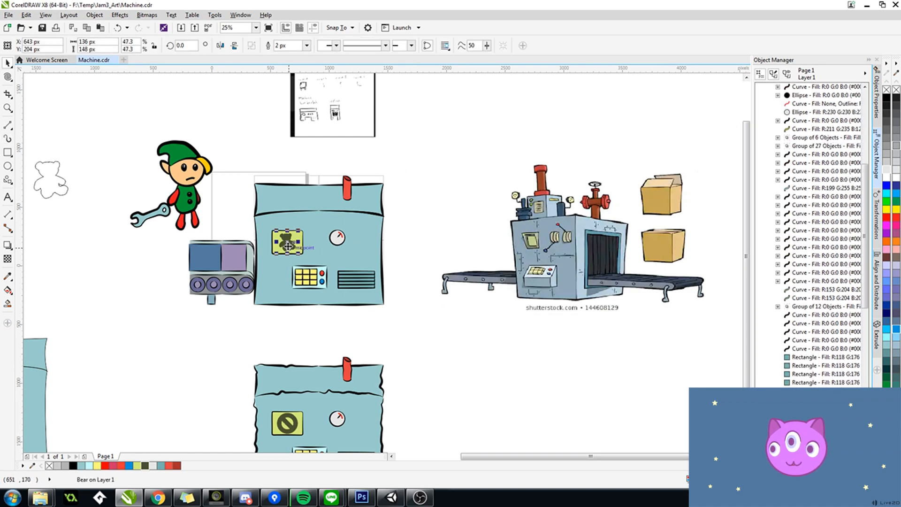
left_click_drag(289, 252, 265, 328)
scroll(265, 328, "down", 1)
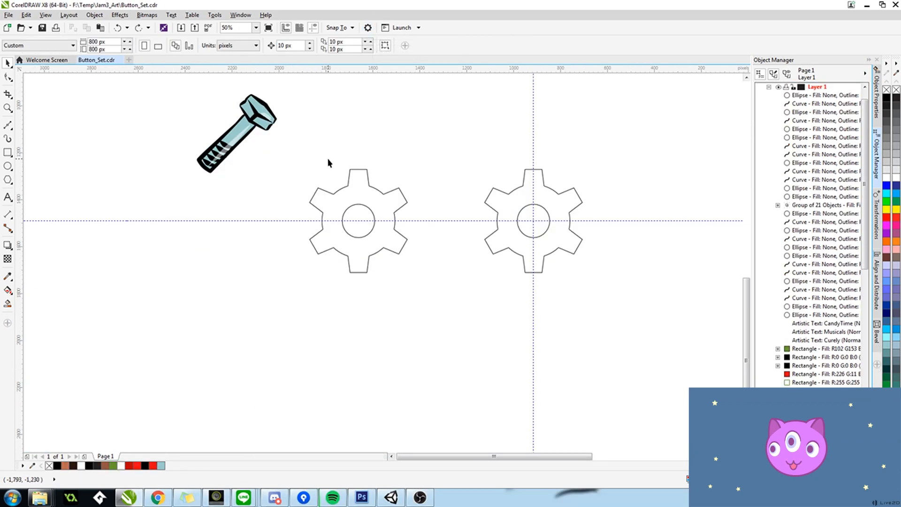
Step: Try trimming the left gear's parts against each other and filling the gear, and undo these attempts
left_click_drag(302, 165, 425, 309)
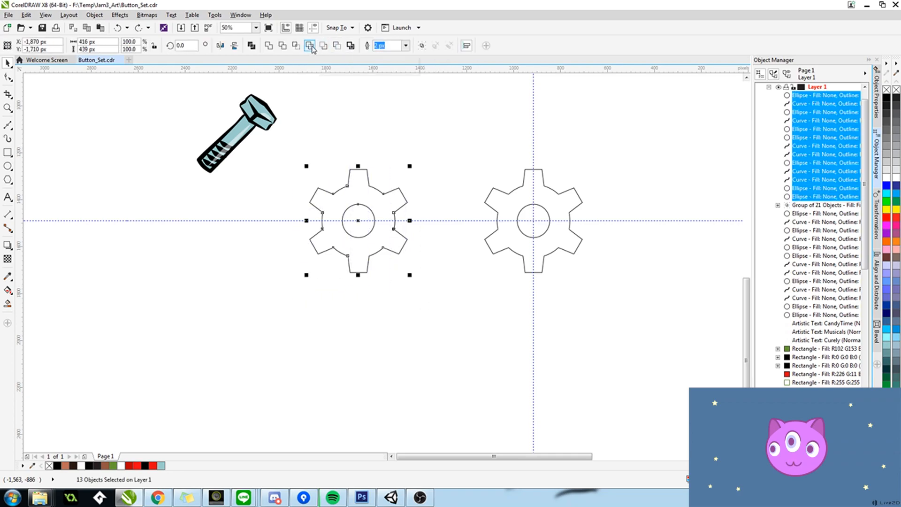
left_click(283, 45)
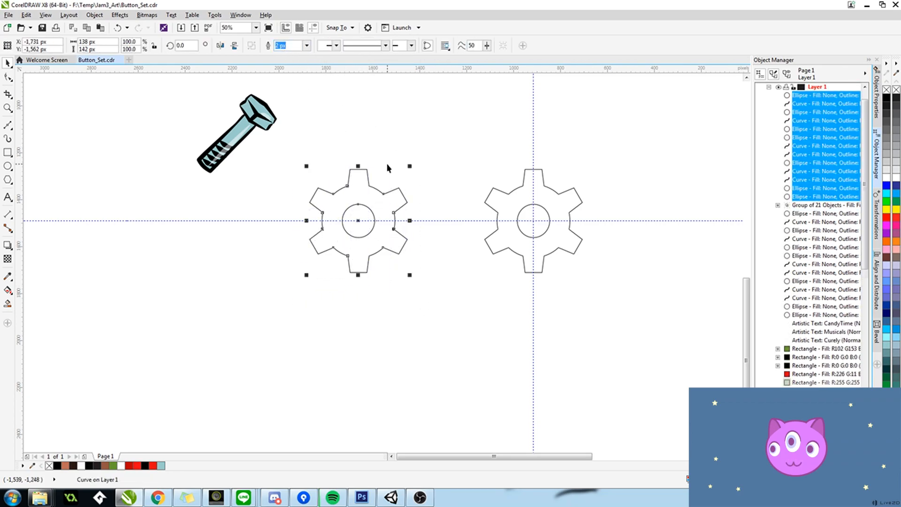
left_click(8, 304)
left_click(366, 197)
key("ctrl+z")
scroll(362, 197, "up", 2)
key("ctrl+z")
left_click(463, 125)
key("ctrl+z")
key("space")
left_click(478, 128)
scroll(594, 143, "down", 2)
left_click_drag(565, 161, 432, 204)
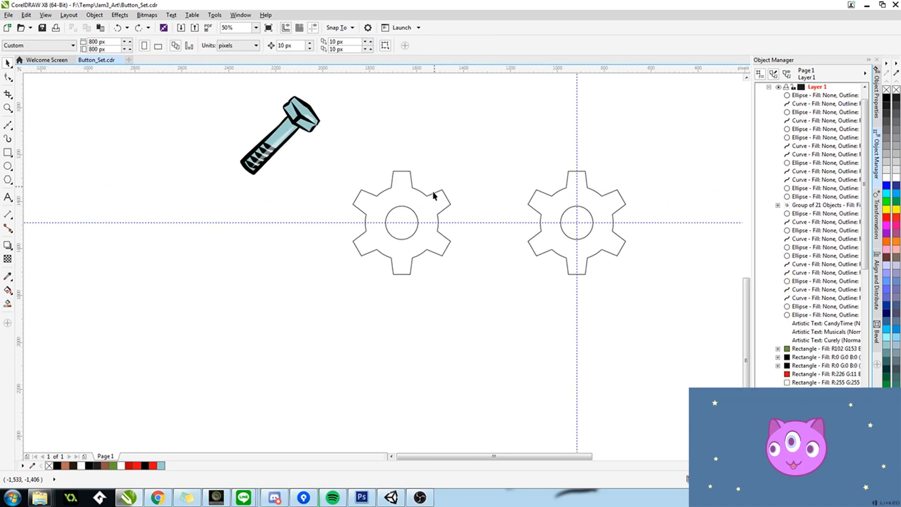
Step: Weld the left gear's outline pieces into a single curve, leaving out the centre circle
left_click_drag(457, 152, 344, 303)
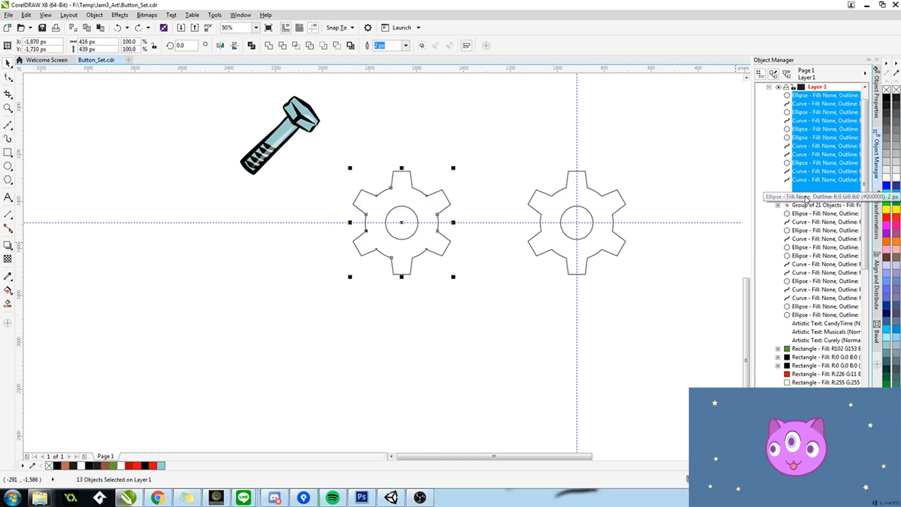
left_click(805, 197, "ctrl")
left_click(269, 47)
Step: Join the open end nodes at the corners of the gear's top and upper-right teeth
left_click(7, 77)
scroll(396, 180, "up", 2)
left_click_drag(400, 177, 393, 184)
left_click_drag(408, 108, 430, 149)
left_click_drag(449, 114, 460, 107)
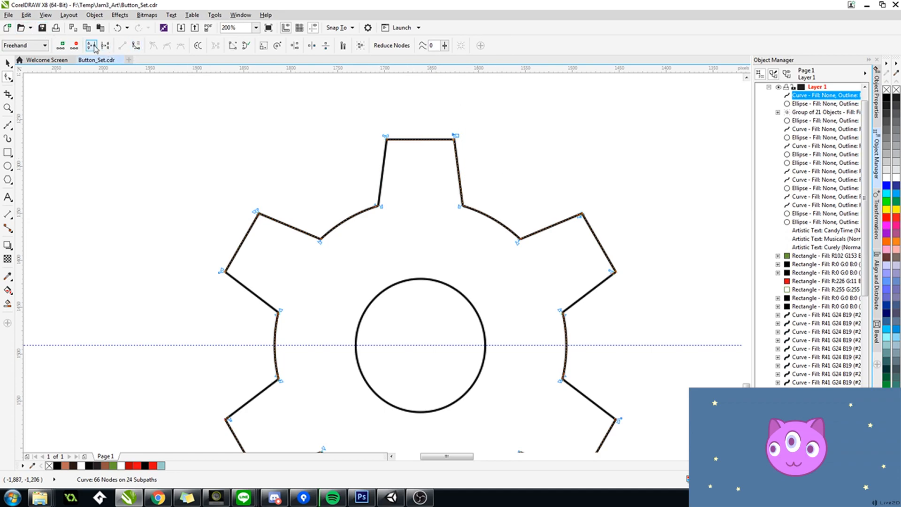
left_click_drag(533, 210, 513, 217)
left_click(91, 46)
left_click(91, 46)
scroll(555, 196, "down", 1)
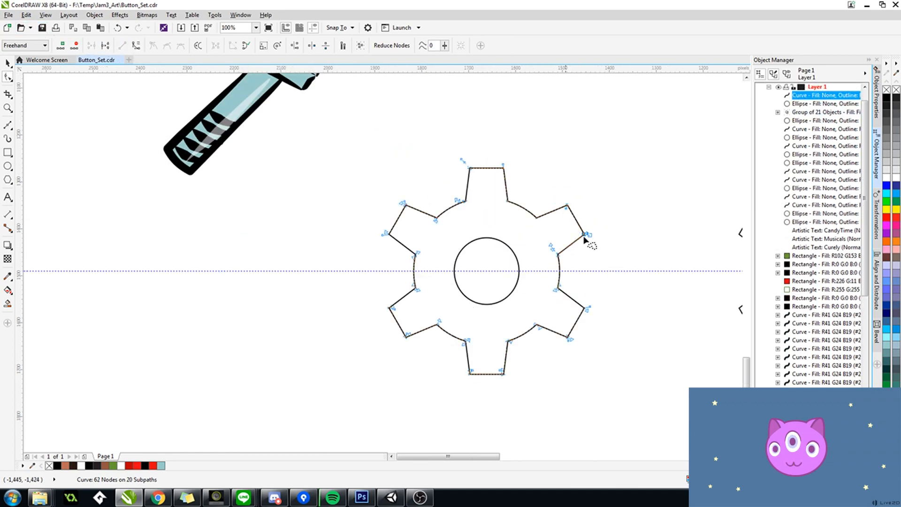
Step: Join the open end nodes along the gear's right side and around its lower-right and bottom teeth
left_click_drag(557, 237, 569, 244)
left_click(92, 46)
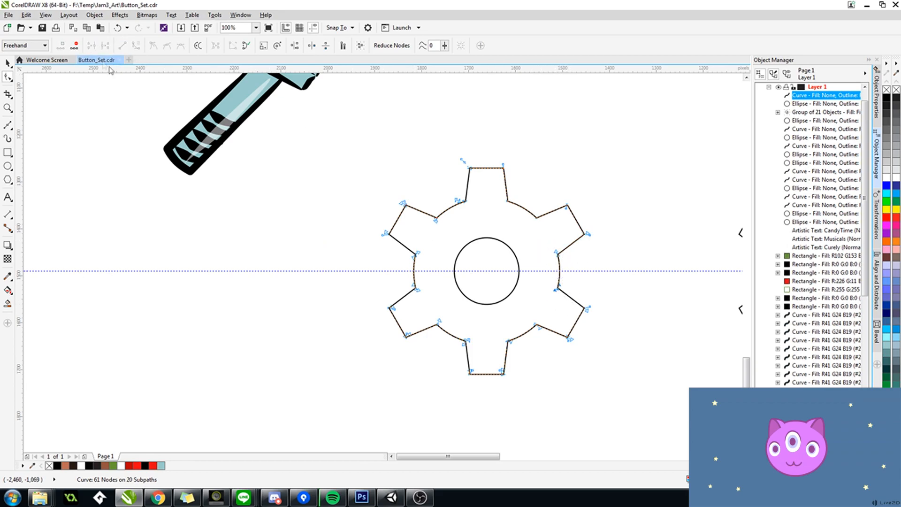
left_click_drag(600, 325, 606, 331)
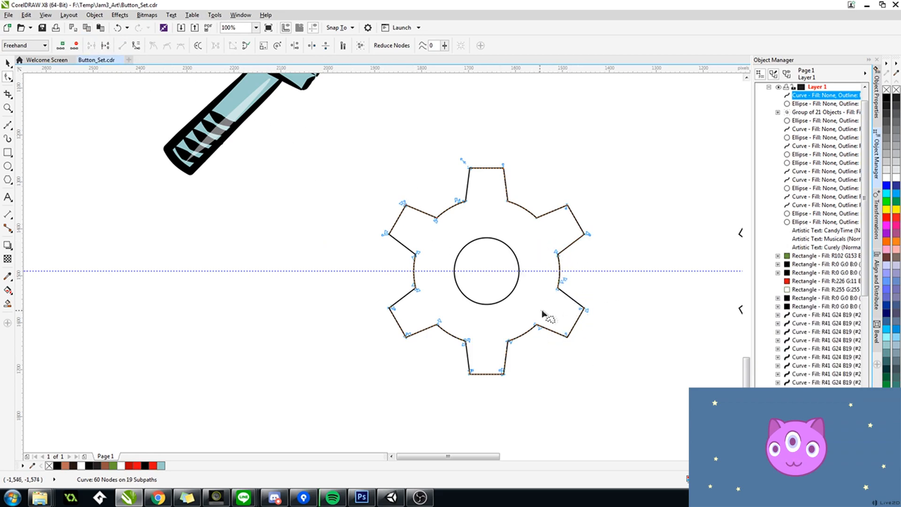
left_click(91, 45)
mouse_move(509, 327)
left_mouse_down()
mouse_move(525, 348)
mouse_move(519, 386)
left_mouse_up()
left_click(91, 45)
left_click(92, 45)
left_click_drag(491, 349, 463, 384)
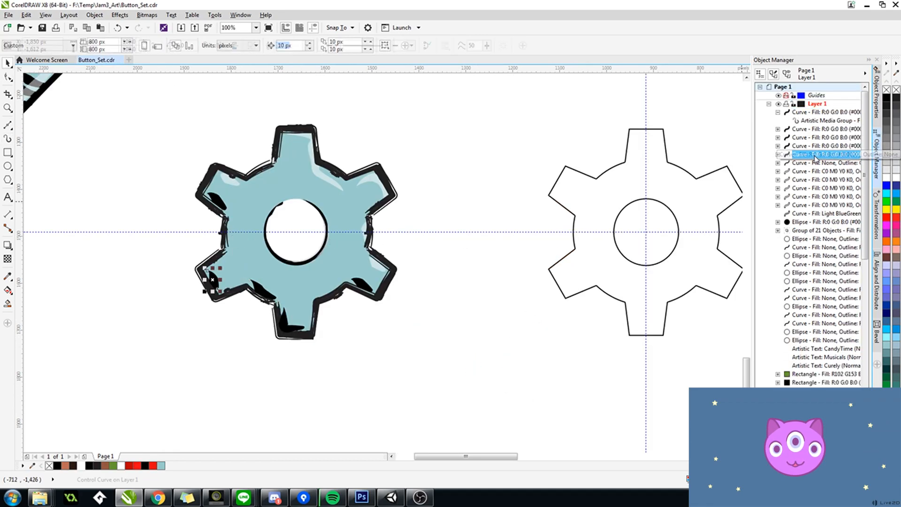
Step: Break apart the artistic media stroke shading the painted gear's lower-left tooth and delete its control curve
right_click(798, 154)
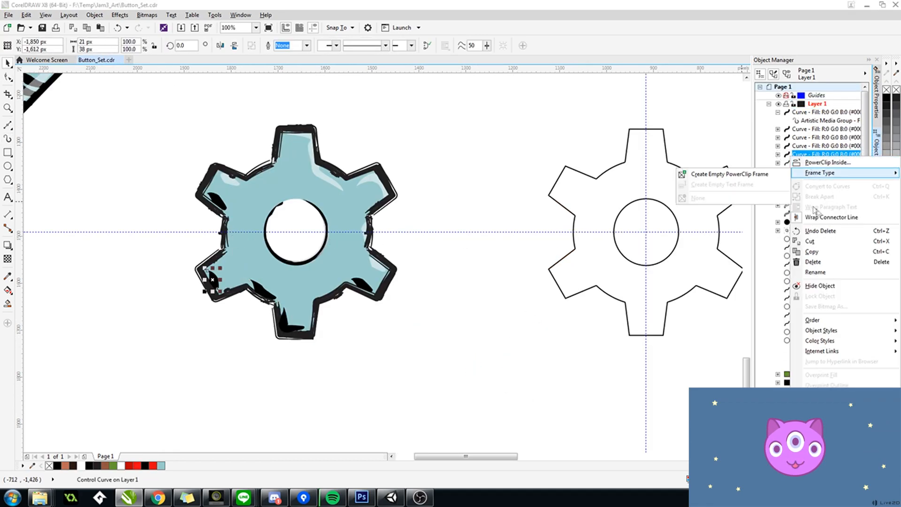
left_click(778, 154)
right_click(814, 165)
left_click(817, 183)
left_click(814, 155)
key("Delete")
Step: Break apart the next two black artistic media shading strokes on the gear and delete their control curves
left_click(778, 146)
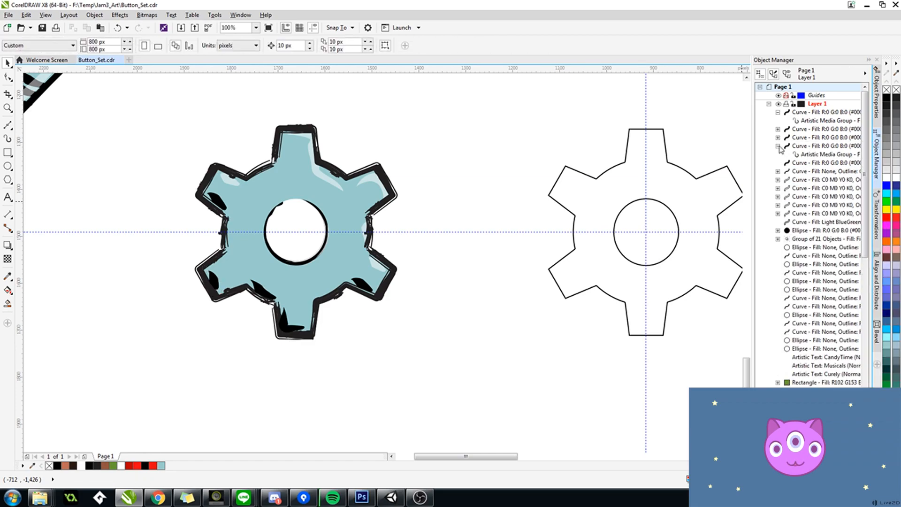
right_click(805, 156)
left_click(809, 176)
left_click(808, 147)
key("Delete")
left_click(778, 138)
right_click(804, 145)
left_click(813, 162)
left_click(807, 139)
key("Delete")
Step: Break apart the artistic media stroke shading the gear's upper-left tooth and delete its control curve
left_click(777, 129)
right_click(805, 137)
left_click(814, 155)
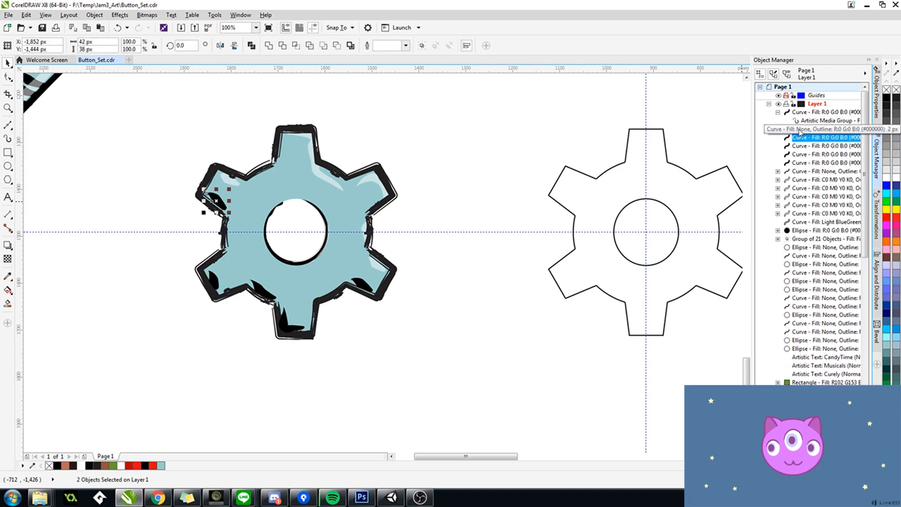
left_click(799, 131)
key("Delete")
Step: Break apart the shading stroke between the lower-left and bottom teeth, delete its control curve, and select all five black shading shapes
right_click(796, 114)
left_click(812, 120)
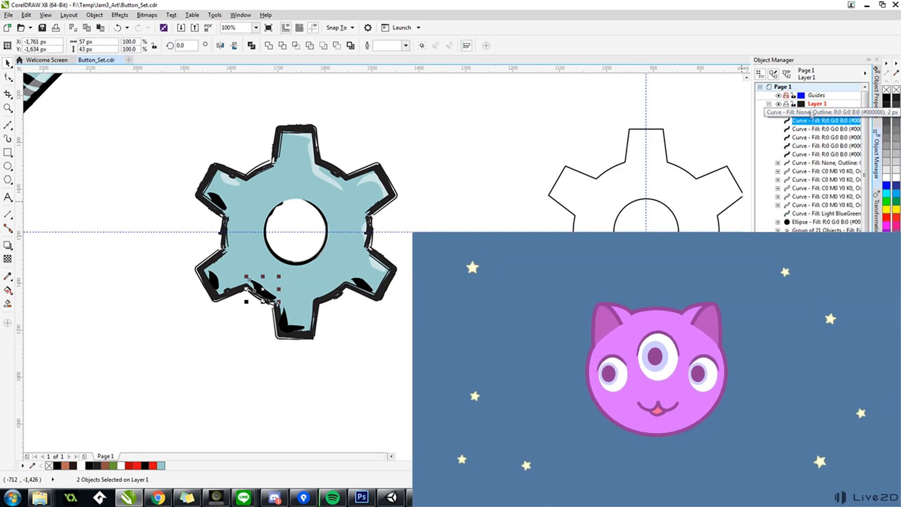
left_click(812, 114)
key("Delete")
left_click(811, 113)
left_click(812, 146, "shift")
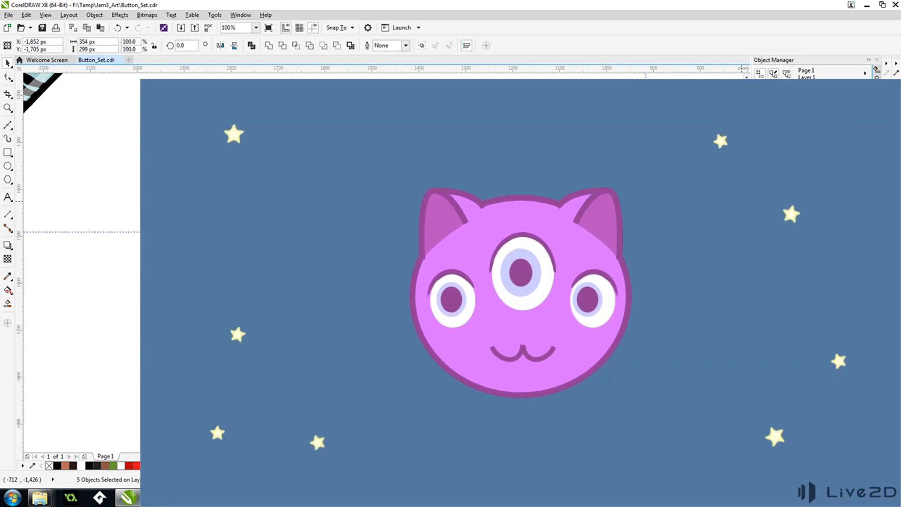